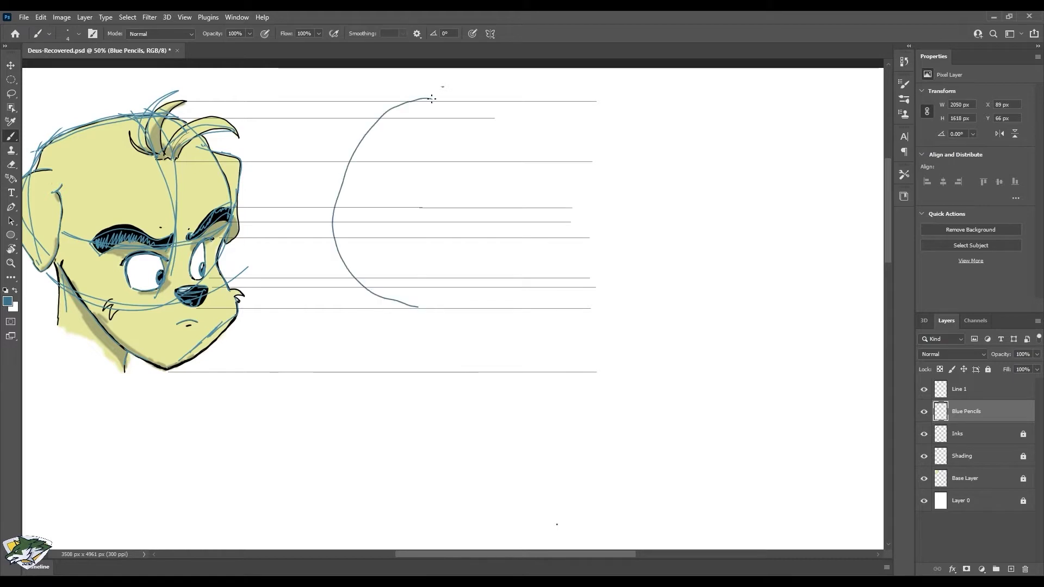
- Finish sketching the head circle and add a vertical centre line reaching down to the chin guideline
drag(526, 147, 545, 206)
drag(545, 221, 377, 284)
drag(448, 106, 448, 126)
drag(447, 147, 445, 197)
drag(446, 200, 441, 304)
drag(446, 280, 445, 375)
drag(426, 264, 470, 275)
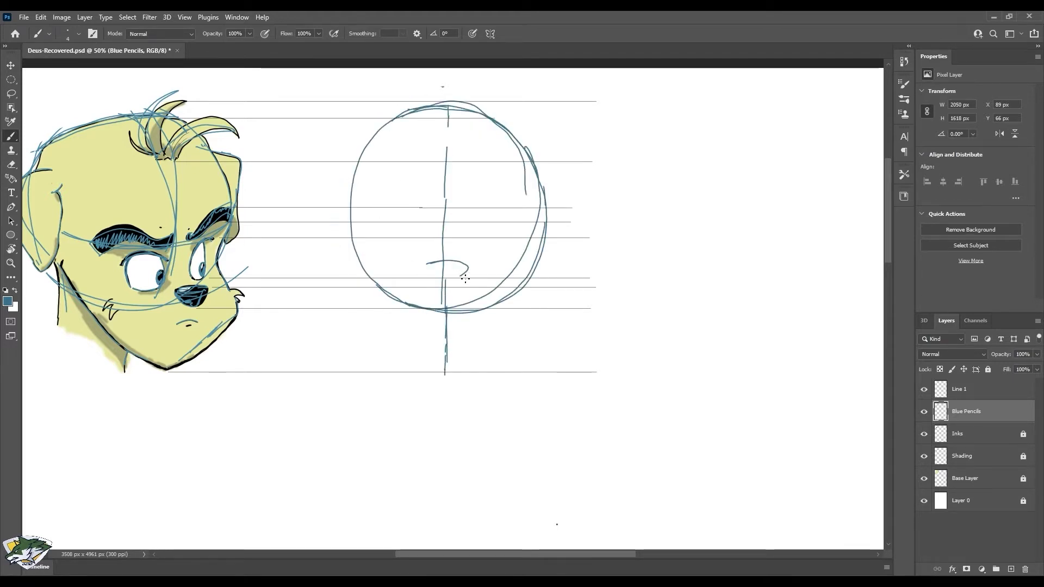
key(ctrl+z)
- Sketch a horizontal eye line across the head circle and jaw lines tapering down to the chin
drag(346, 237, 548, 241)
mouse_move(377, 130)
mouse_down()
mouse_move(515, 140)
mouse_move(362, 162)
mouse_up()
drag(514, 136, 529, 168)
mouse_move(357, 237)
mouse_down()
mouse_move(351, 321)
mouse_move(443, 374)
mouse_up()
drag(545, 293, 446, 374)
drag(438, 307, 471, 300)
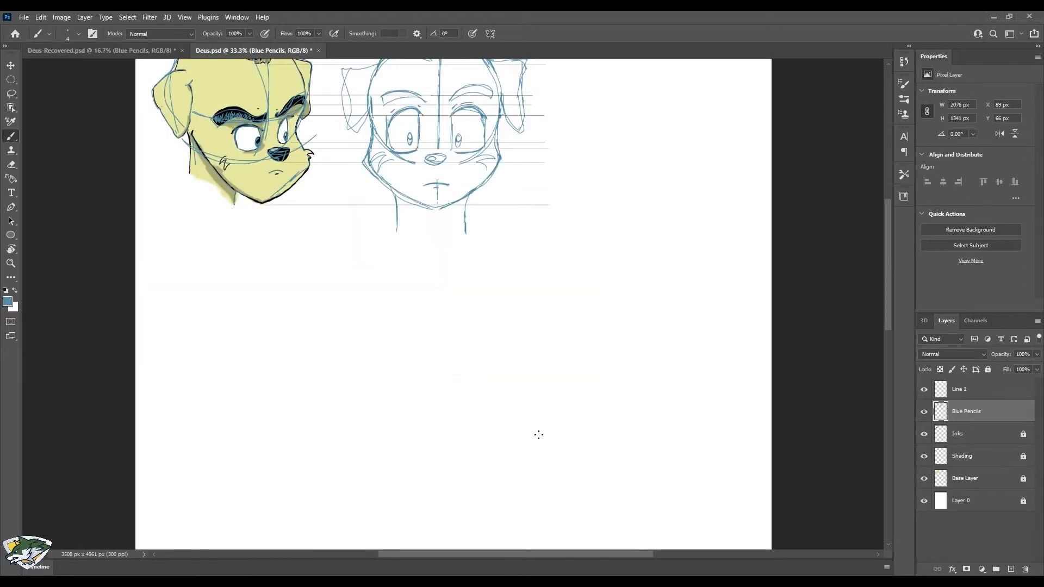
- Lock the Blue Pencils layer and prepare the Line 1 layer for inking with a black brush
drag(887, 265, 886, 235)
key(ctrl+plus)
click(988, 369)
click(998, 390)
click(9, 300)
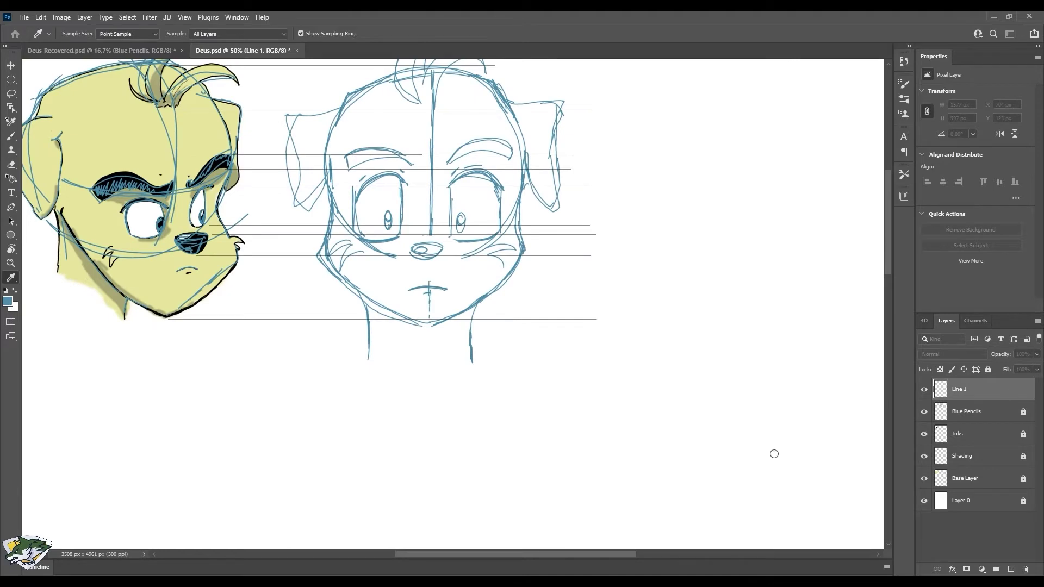
key(b)
- Rename the Line 1 layer as R. Eye
double_click(960, 389)
text(Eyes)
key(Home)
text(R)
key(Return)
- Ink the upper lid, sides and lower lid of the eye on the right half of the front-view face
key(ctrl+plus)
key(ctrl+plus)
key(ctrl+plus)
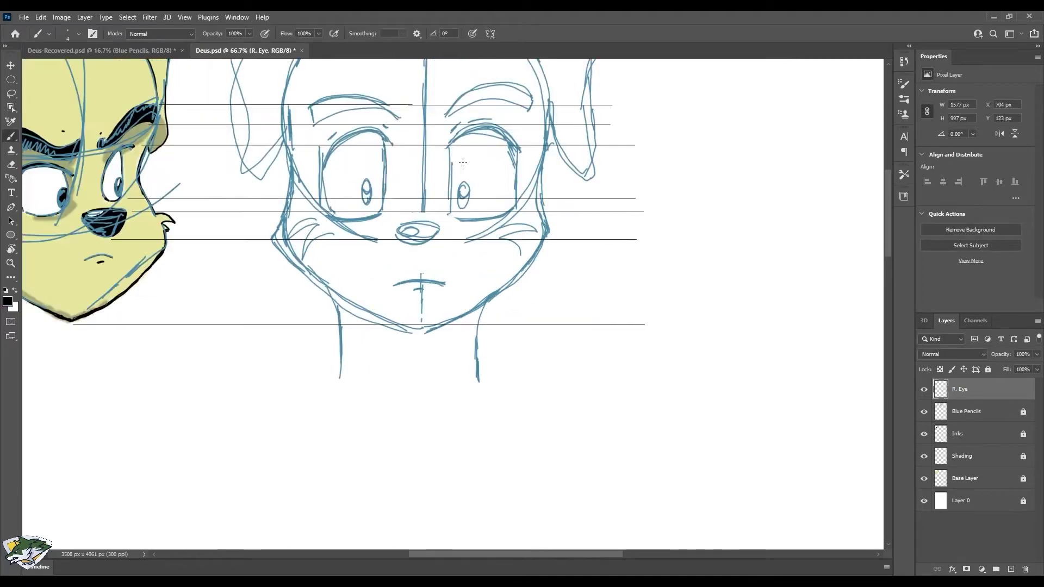
mouse_move(442, 269)
mouse_down()
mouse_move(474, 243)
mouse_move(465, 251)
mouse_move(531, 232)
mouse_up()
mouse_move(434, 267)
mouse_down()
mouse_move(531, 212)
mouse_move(653, 271)
mouse_move(585, 245)
mouse_move(645, 275)
mouse_up()
mouse_move(446, 267)
mouse_down()
mouse_move(441, 298)
mouse_move(450, 471)
mouse_up()
mouse_move(648, 285)
mouse_down()
mouse_move(661, 352)
mouse_move(635, 447)
mouse_up()
drag(461, 488, 634, 460)
mouse_move(634, 460)
mouse_down()
mouse_move(460, 486)
mouse_move(591, 482)
mouse_move(627, 467)
mouse_up()
- Fill the right-hand eye's thick upper lid in black and ink its pupil with a highlight
mouse_move(436, 272)
mouse_down()
mouse_move(516, 216)
mouse_move(491, 236)
mouse_move(538, 231)
mouse_move(520, 217)
mouse_up()
drag(647, 262, 651, 271)
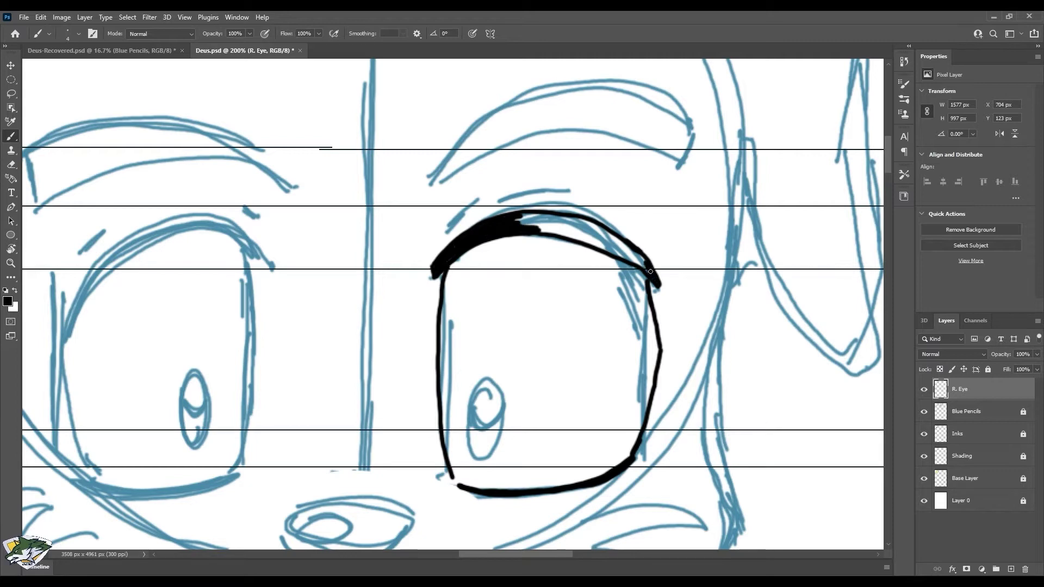
mouse_move(541, 216)
mouse_down()
mouse_move(571, 234)
mouse_move(561, 220)
mouse_move(640, 261)
mouse_move(615, 240)
mouse_move(571, 229)
mouse_move(620, 255)
mouse_move(597, 234)
mouse_up()
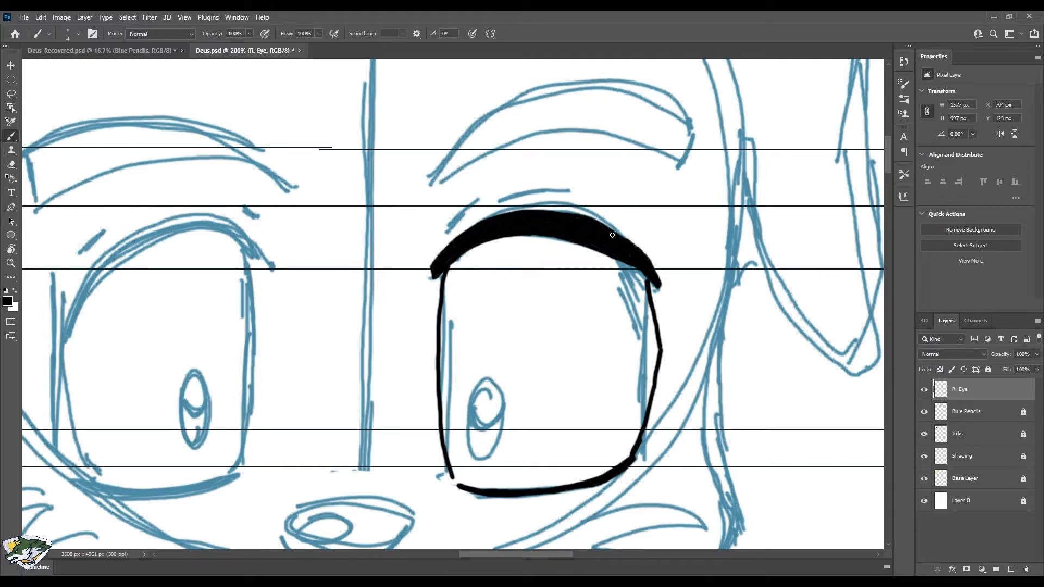
mouse_move(479, 459)
mouse_down()
mouse_move(505, 430)
mouse_move(480, 462)
mouse_up()
drag(483, 389, 501, 399)
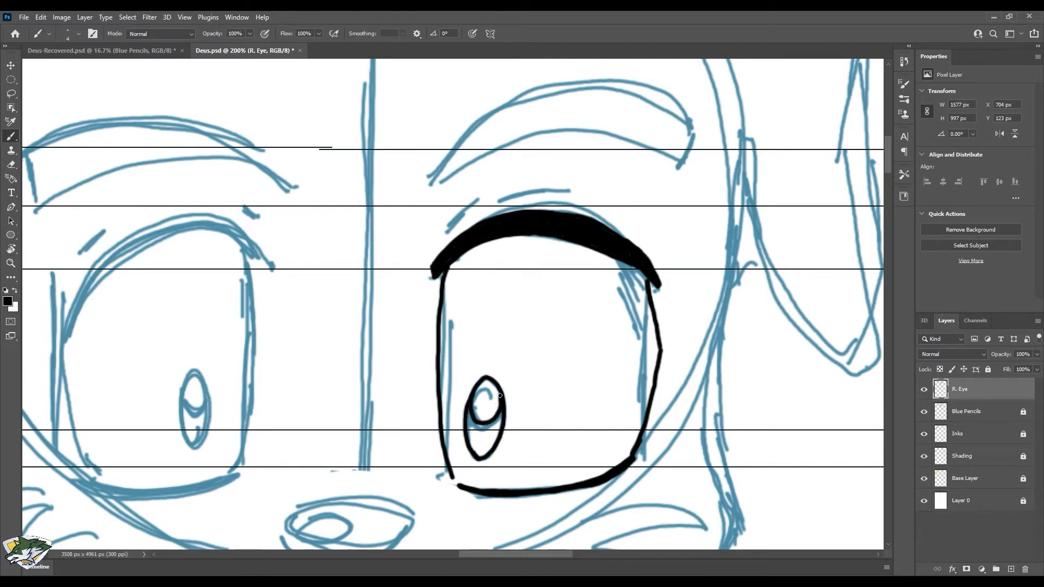
drag(653, 283, 660, 284)
- Ink a thick black upper lid on the eye on the left half of the face
drag(272, 266, 274, 257)
mouse_move(65, 314)
mouse_down()
mouse_move(160, 237)
mouse_move(270, 266)
mouse_up()
mouse_move(184, 229)
mouse_down()
mouse_move(231, 231)
mouse_move(268, 264)
mouse_up()
mouse_move(65, 313)
mouse_down()
mouse_move(55, 352)
mouse_move(117, 248)
mouse_move(189, 217)
mouse_up()
mouse_move(275, 256)
mouse_down()
mouse_move(215, 217)
mouse_move(172, 219)
mouse_move(111, 249)
mouse_move(63, 313)
mouse_move(92, 261)
mouse_move(67, 300)
mouse_move(139, 237)
mouse_move(173, 223)
mouse_move(164, 214)
mouse_move(126, 243)
mouse_move(204, 221)
mouse_move(268, 256)
mouse_move(230, 225)
mouse_up()
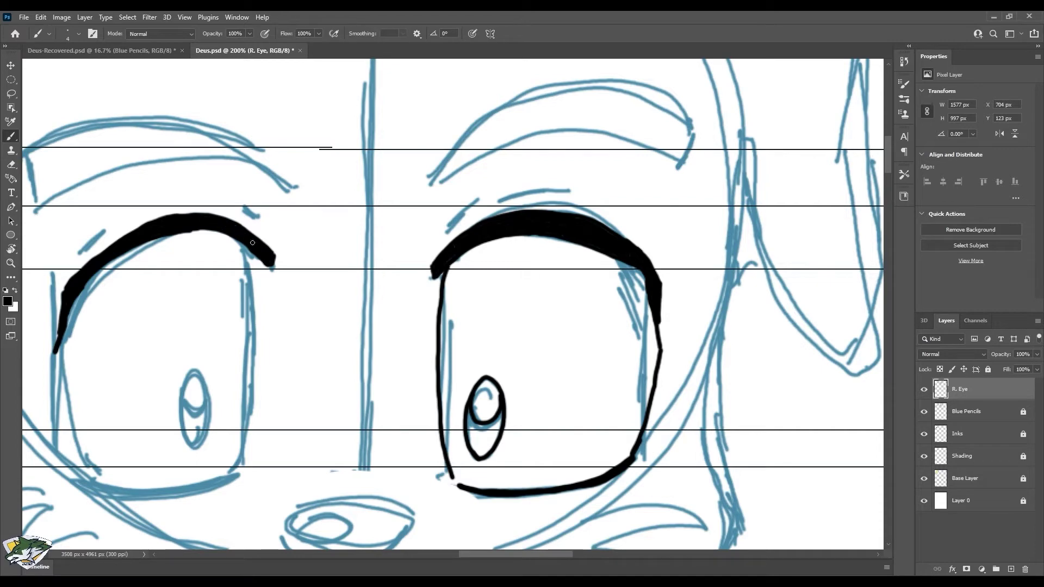
- Ink the crease lines above both eyes, plus the inner side and pupil of the left-hand eye
drag(447, 231, 479, 202)
mouse_move(237, 203)
mouse_down()
mouse_move(269, 230)
mouse_move(234, 436)
mouse_move(243, 462)
mouse_up()
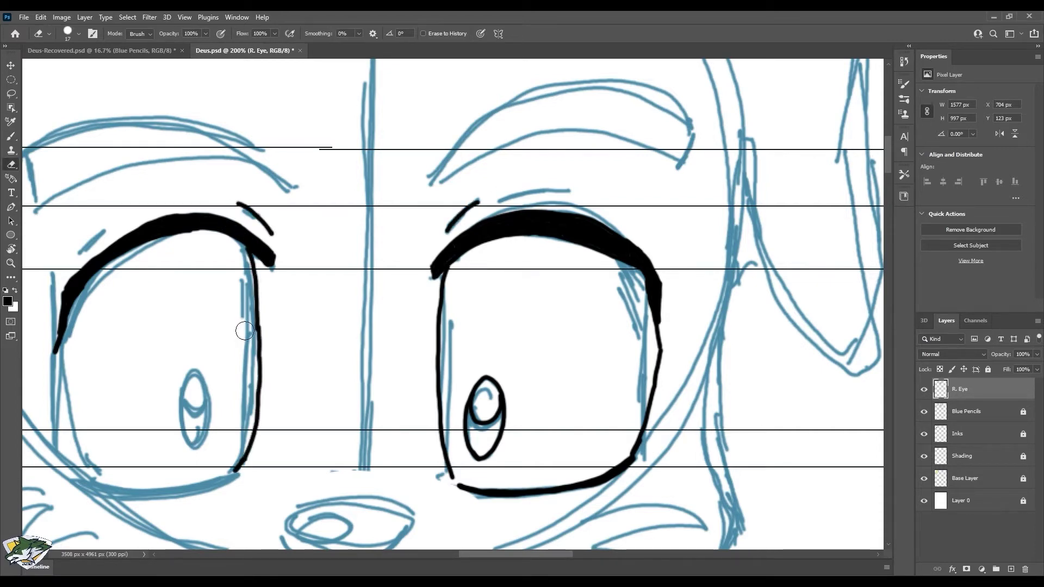
mouse_move(193, 446)
mouse_down()
mouse_move(188, 379)
mouse_move(194, 448)
mouse_up()
mouse_move(184, 393)
mouse_down()
mouse_move(208, 397)
mouse_move(203, 373)
mouse_up()
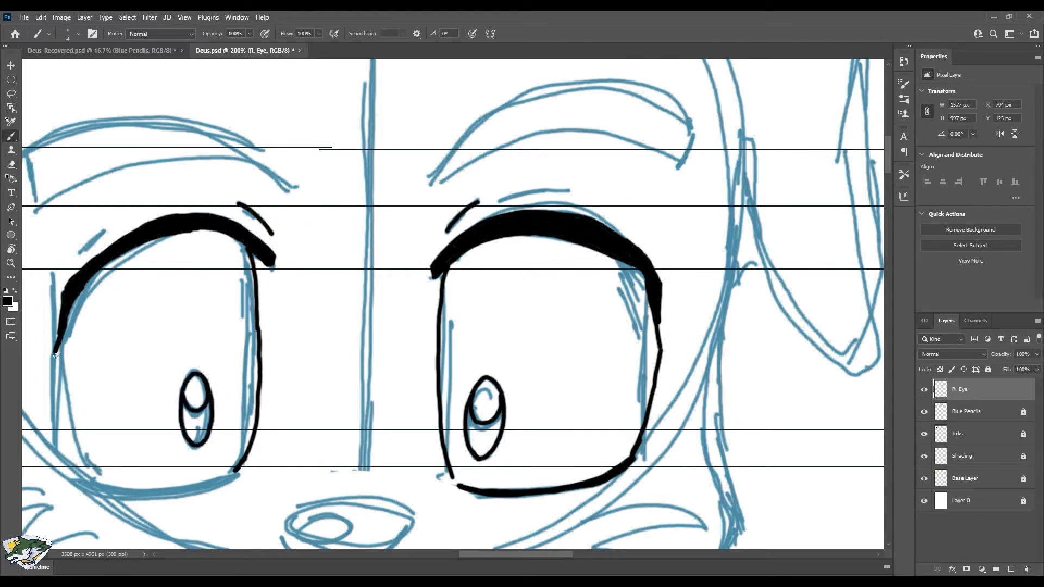
- Ink the outer side and a thick filled lower lid on the left-hand eye
mouse_move(109, 483)
mouse_down()
mouse_move(236, 473)
mouse_move(74, 482)
mouse_move(219, 486)
mouse_move(76, 440)
mouse_move(55, 352)
mouse_up()
drag(654, 320, 659, 326)
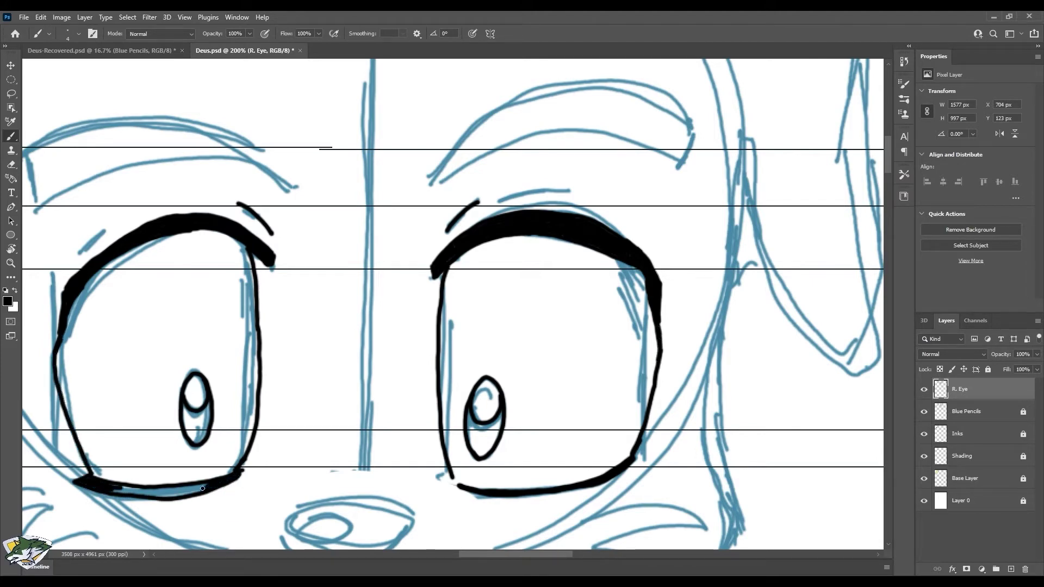
drag(109, 482, 179, 490)
click(8, 302)
click(807, 478)
alt+click(491, 425)
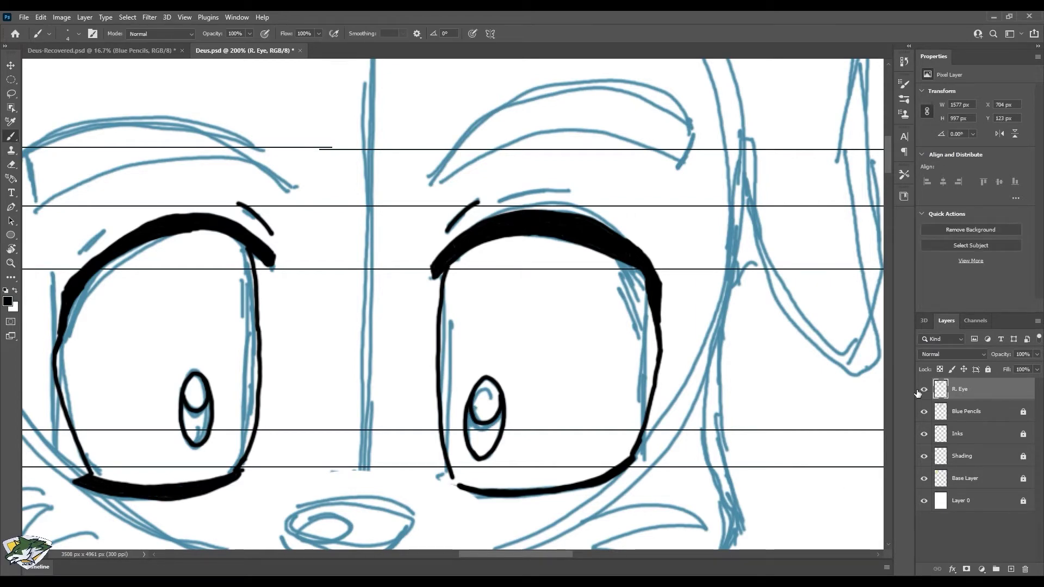
- Thin the left-hand eye's lower lid with the eraser
scroll(468, 282, down, 5)
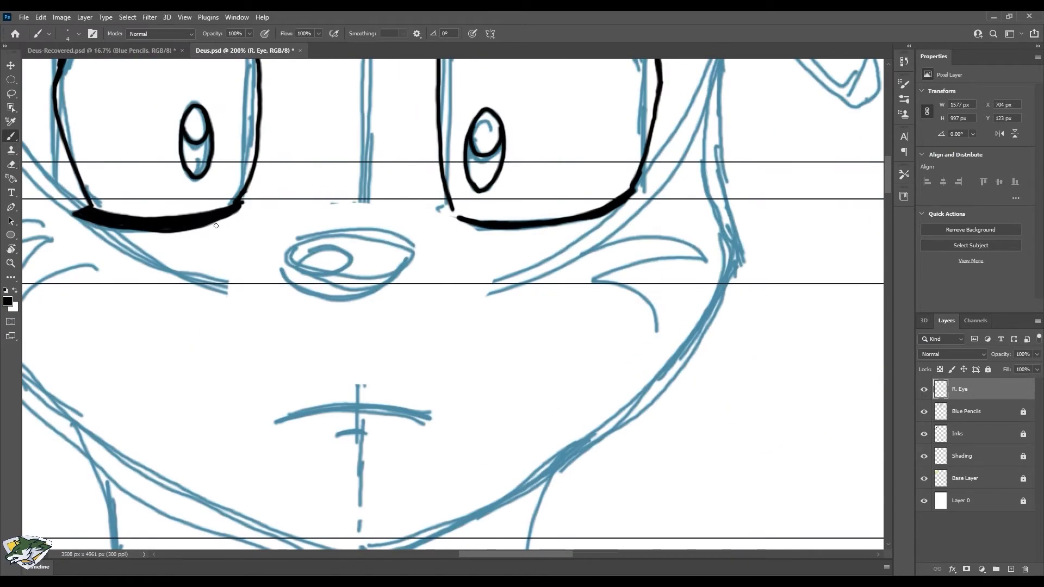
key(e)
mouse_move(68, 219)
mouse_down()
mouse_move(156, 239)
mouse_move(256, 215)
mouse_up()
drag(63, 206, 100, 232)
key(ctrl+minus)
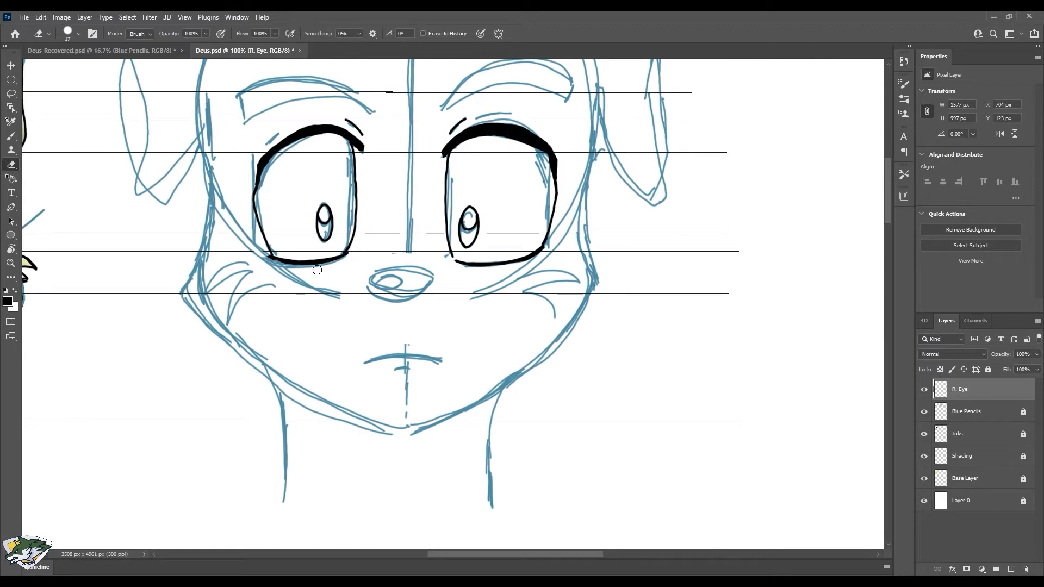
- Thin the left-hand eye's upper lid with the eraser
key(ctrl+plus)
key(ctrl+plus)
key(ctrl+plus)
drag(515, 555, 471, 554)
mouse_move(263, 136)
mouse_down()
mouse_move(420, 161)
mouse_move(574, 134)
mouse_move(466, 158)
mouse_up()
key(ctrl+minus)
key(ctrl+minus)
key(ctrl+minus)
- Select the inked left-hand eye and delete it
key(m)
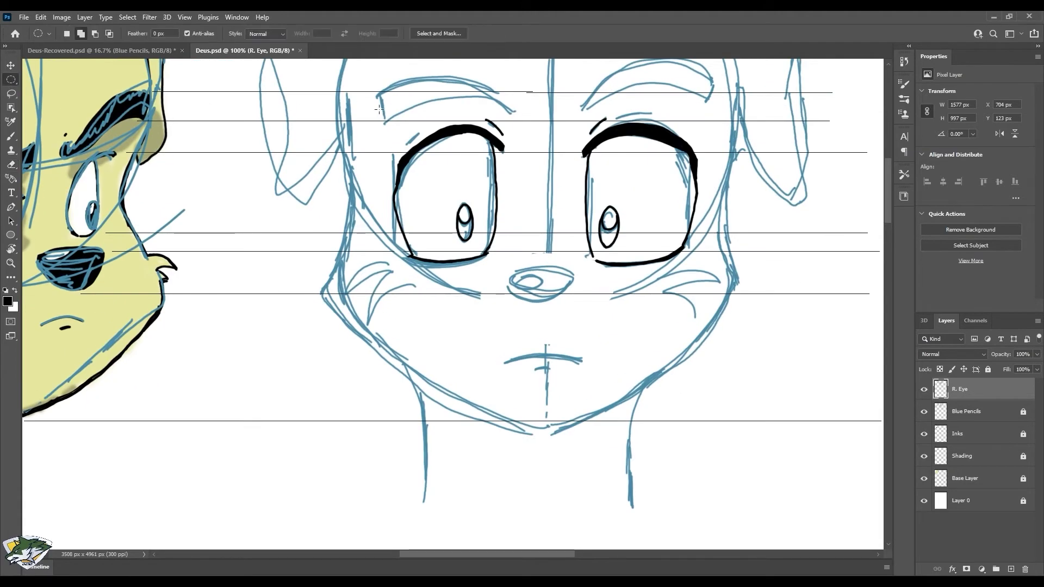
drag(379, 110, 528, 282)
key(Delete)
- Select the inked right-hand eye with a rectangular marquee and copy it to a new layer
drag(560, 98, 710, 284)
click(49, 79)
drag(562, 106, 700, 268)
click(41, 18)
click(56, 90)
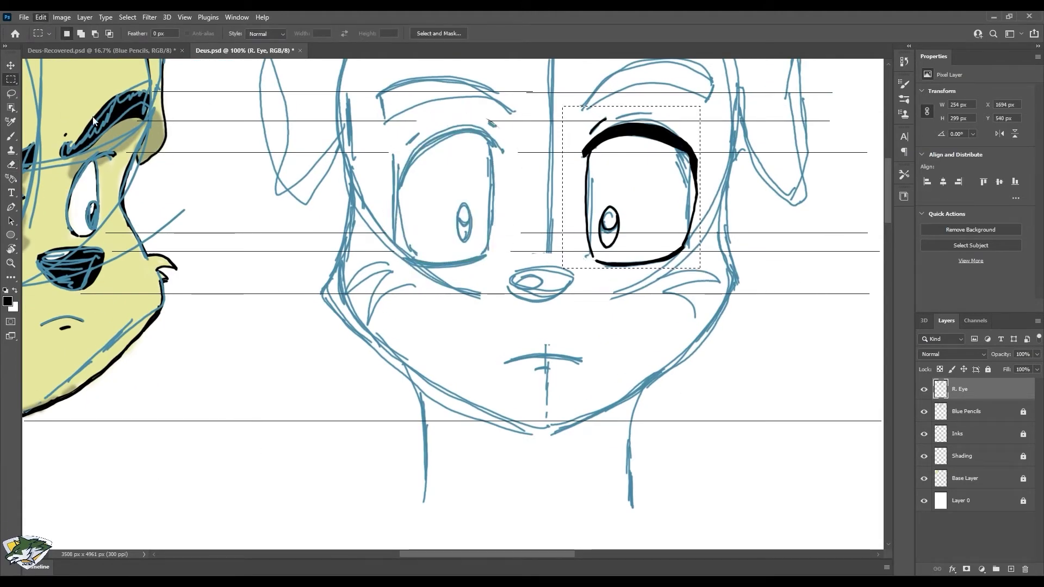
key(ctrl+j)
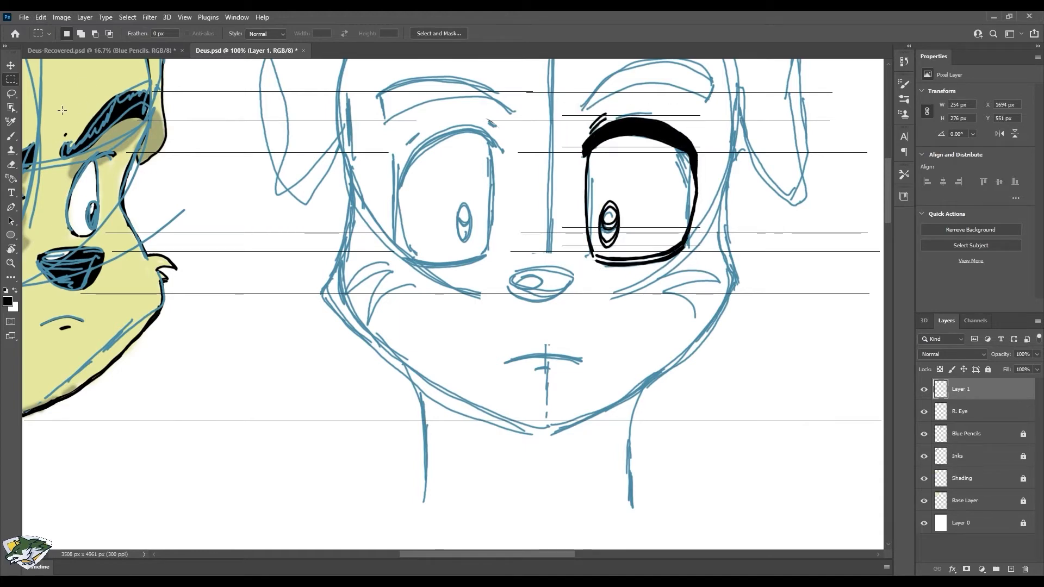
- Lock the R. Eye layer and hide it
click(965, 412)
click(988, 369)
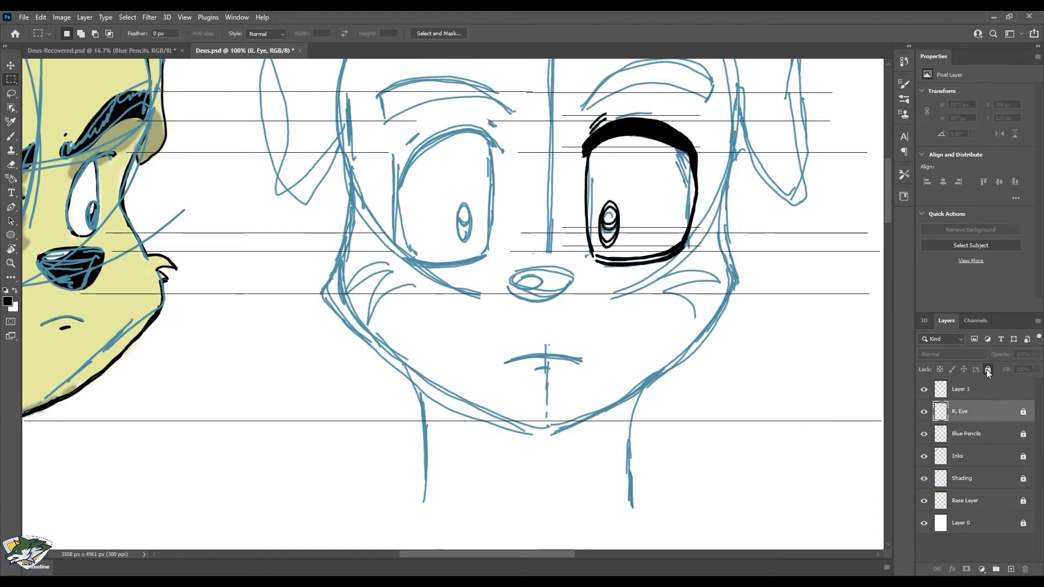
click(924, 412)
- Move the copied eye onto the left-hand eye sketch flipped horizontally, and show the R. Eye layer again
key(v)
mouse_move(654, 132)
mouse_down()
mouse_move(462, 139)
mouse_move(465, 130)
mouse_up()
click(207, 387)
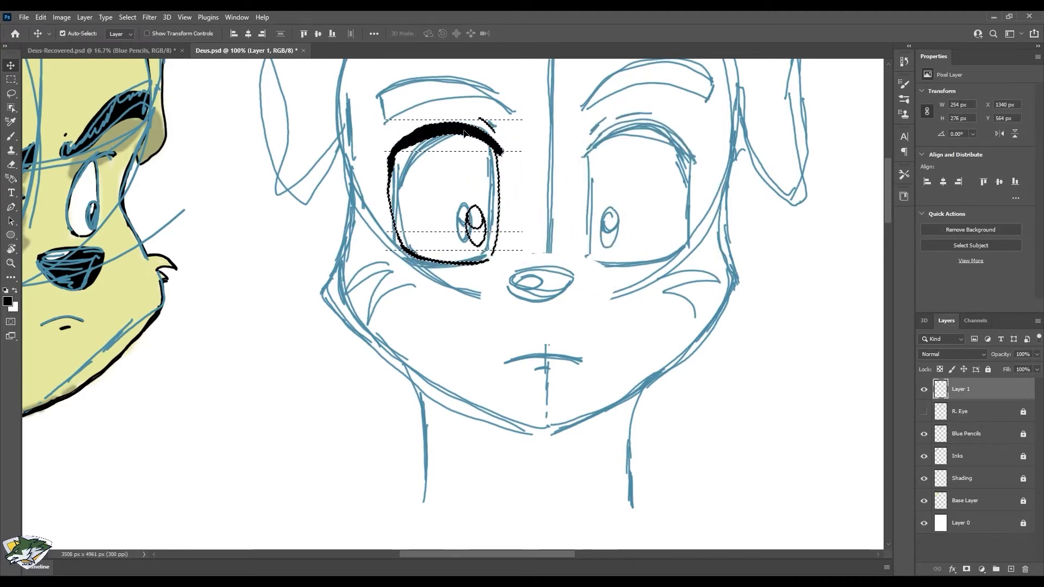
key(ctrl+d)
click(468, 180)
key(m)
click(924, 412)
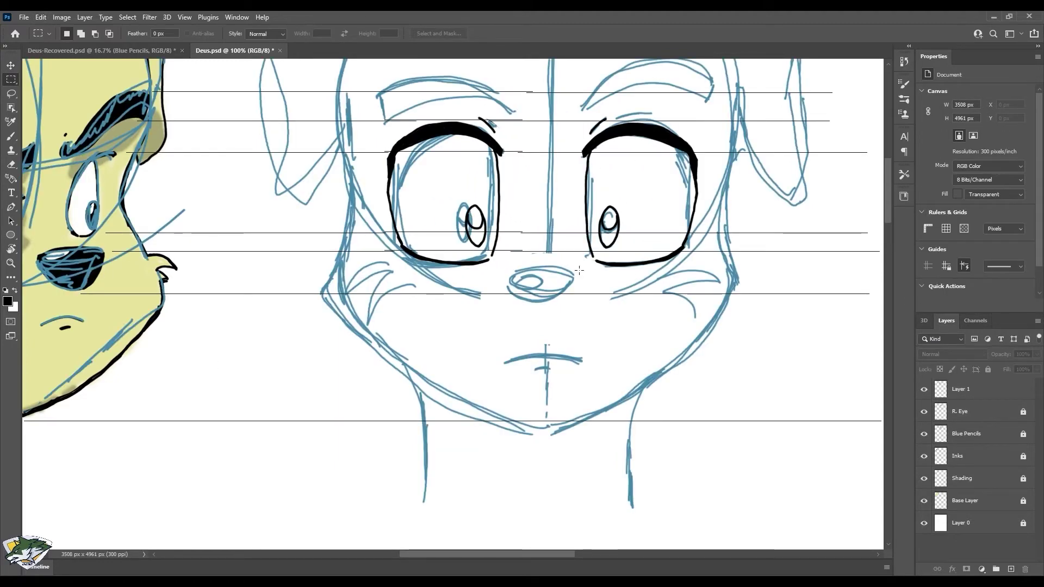
- Rename Layer 1 as L. Eye and group it with the R. Eye layer as Eyes
double_click(960, 390)
text(L. Eye)
key(Return)
shift+click(961, 411)
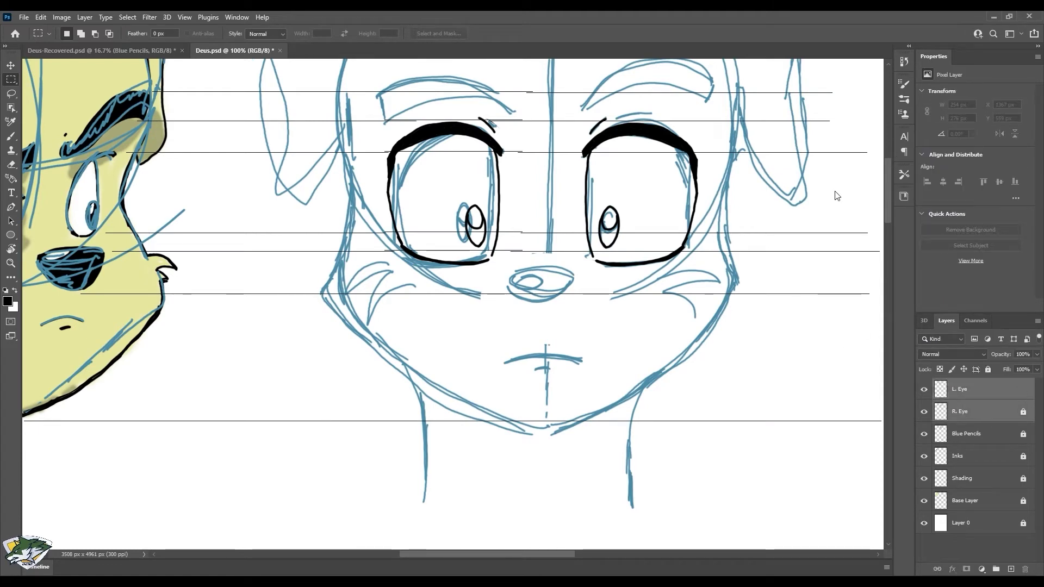
key(ctrl+g)
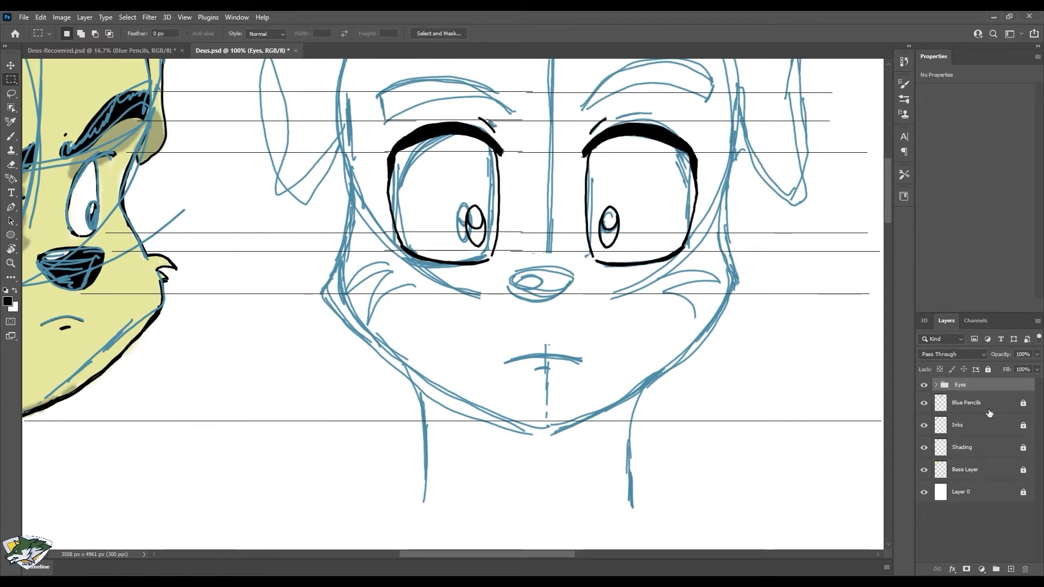
- Add a layer named Nose above the Eyes group and lock the group
click(1011, 569)
click(995, 407)
click(988, 370)
double_click(960, 389)
text(Nose)
key(Return)
- Ink the nose outline over the sketch with an oval highlight in its upper left
key(ctrl+plus)
key(b)
mouse_move(564, 244)
mouse_down()
mouse_move(598, 235)
mouse_move(697, 252)
mouse_move(688, 274)
mouse_move(695, 252)
mouse_up()
mouse_move(562, 248)
mouse_down()
mouse_move(573, 285)
mouse_move(664, 294)
mouse_move(695, 257)
mouse_up()
drag(667, 292, 617, 307)
mouse_move(586, 239)
mouse_down()
mouse_move(605, 257)
mouse_move(603, 230)
mouse_up()
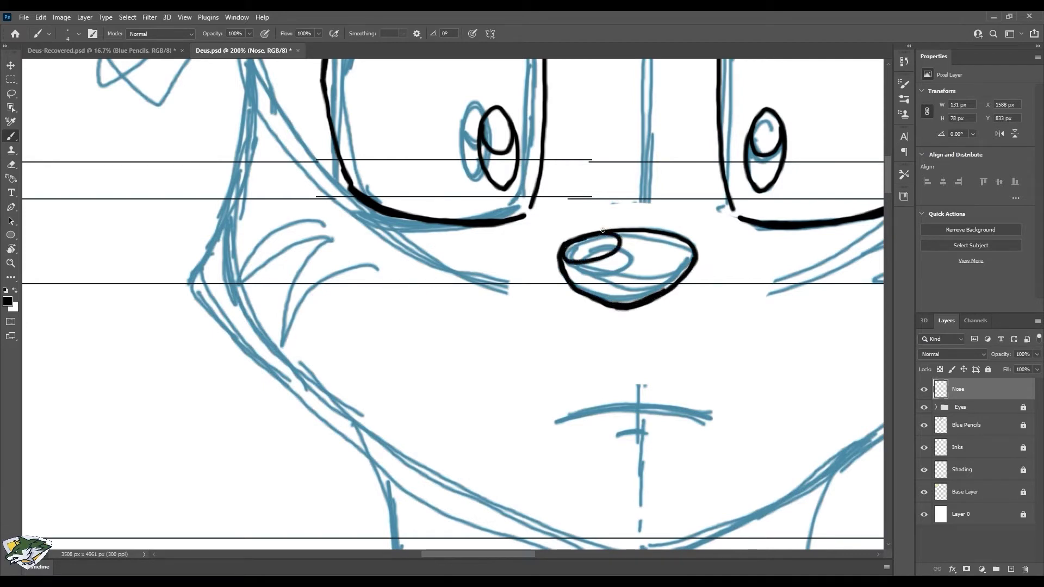
- Lock the Nose layer and add a new layer named Mouth
click(988, 370)
click(1011, 568)
double_click(962, 392)
text(Mouth)
key(Return)
- Ink the curved mouth and the short line beneath it, and lock the Mouth layer
drag(556, 423, 711, 422)
drag(618, 437, 647, 433)
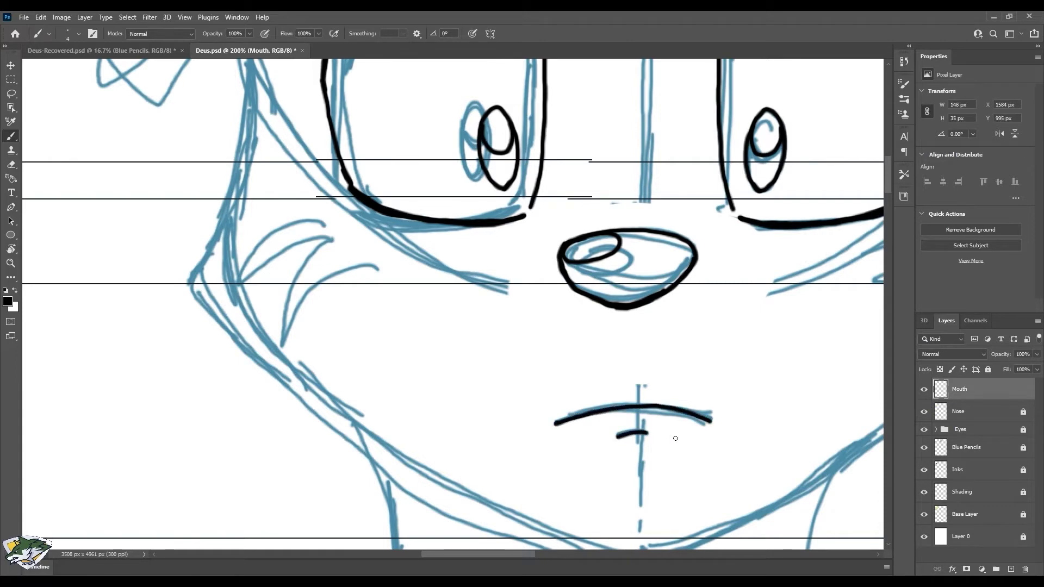
key(ctrl+minus)
key(ctrl+minus)
click(924, 447)
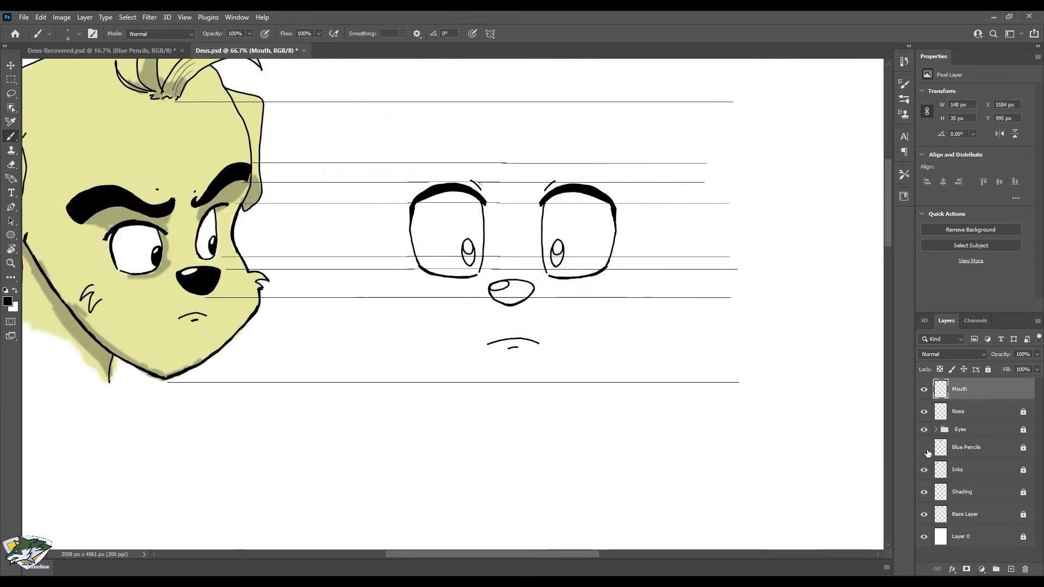
click(924, 448)
click(988, 370)
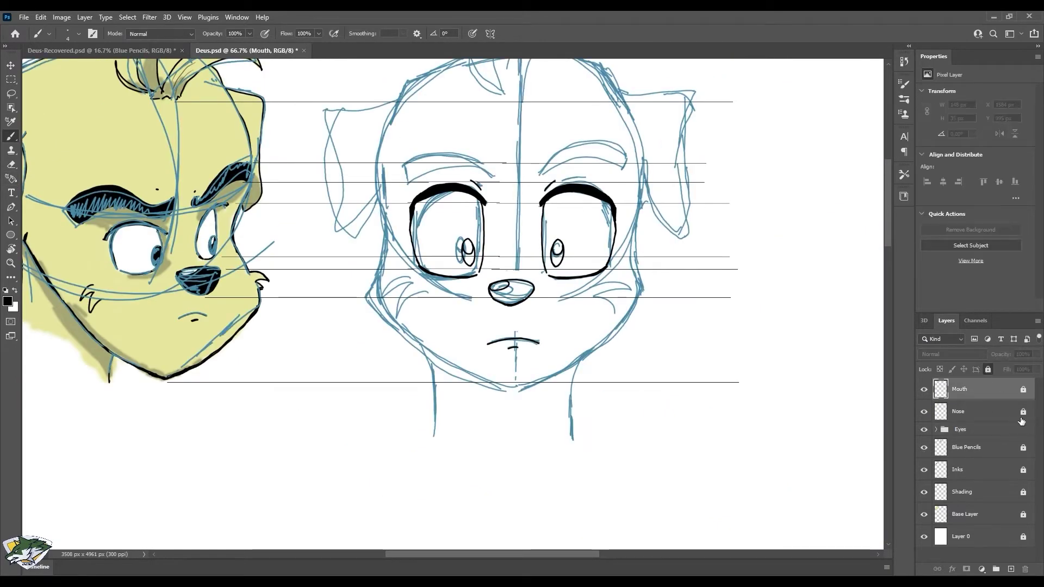
- Delete the R. Eye layer from the Eyes group and erase the inked eye on the L. Eye layer
key(e)
click(973, 429)
ctrl+click(443, 201)
mouse_move(431, 186)
mouse_down()
mouse_move(491, 201)
mouse_move(417, 258)
mouse_move(427, 271)
mouse_move(484, 239)
mouse_up()
click(969, 470)
key(Delete)
mouse_move(432, 274)
mouse_down()
mouse_move(483, 243)
mouse_move(469, 268)
mouse_up()
drag(471, 181, 481, 186)
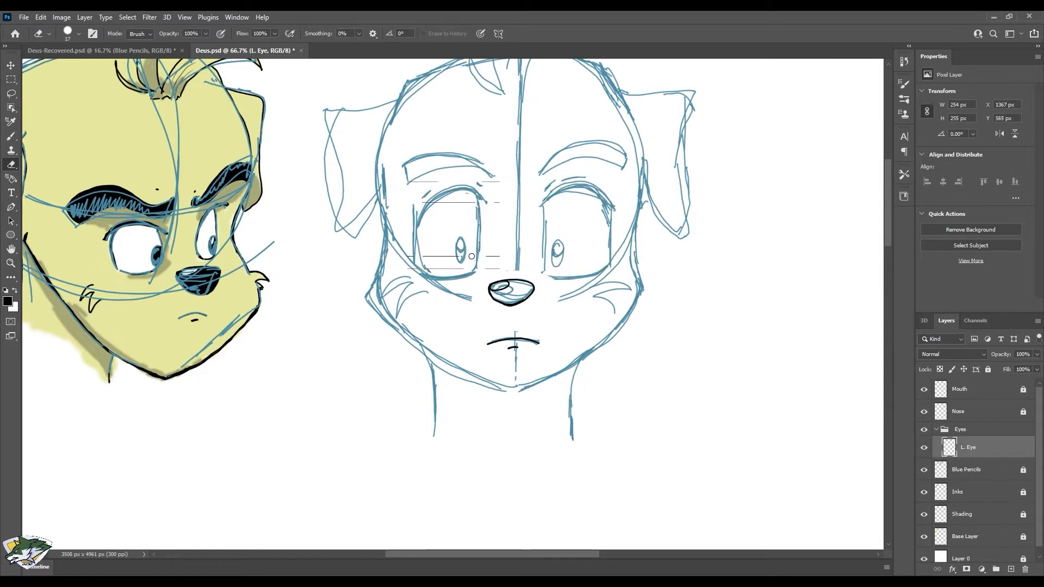
- Ink the left-hand eye's outline afresh over the sketch with a slightly larger brush
click(10, 137)
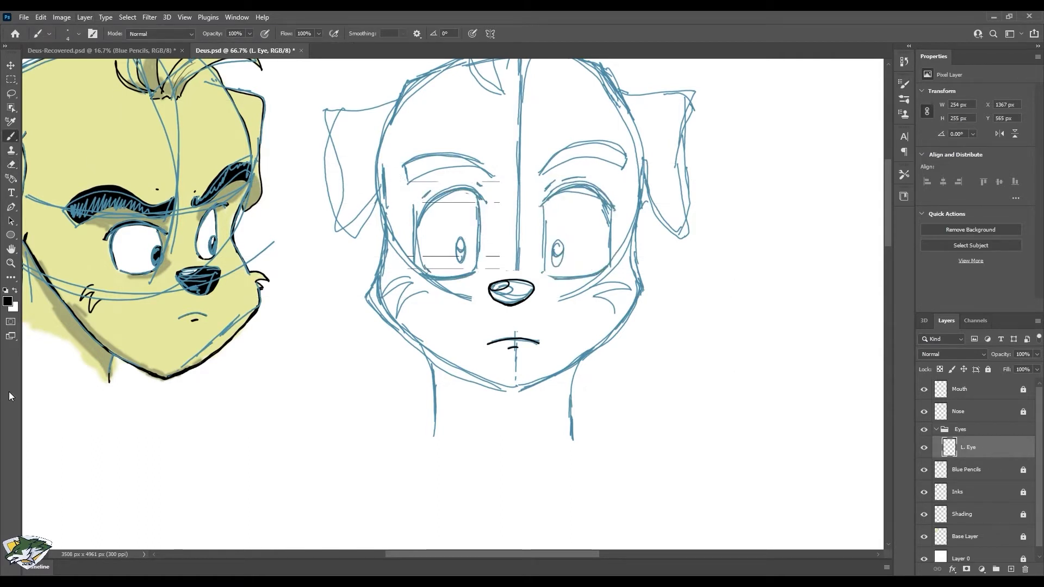
key(bracketright)
mouse_move(418, 222)
mouse_down()
mouse_move(481, 192)
mouse_move(480, 253)
mouse_up()
key(ctrl+plus)
mouse_move(401, 181)
mouse_down()
mouse_move(410, 255)
mouse_move(480, 257)
mouse_up()
- Ink the right-hand eye's outline on the L. Eye layer, thickening its upper lid and lower edge
mouse_move(586, 151)
mouse_down()
mouse_move(670, 140)
mouse_move(683, 245)
mouse_move(594, 262)
mouse_up()
drag(587, 153, 645, 127)
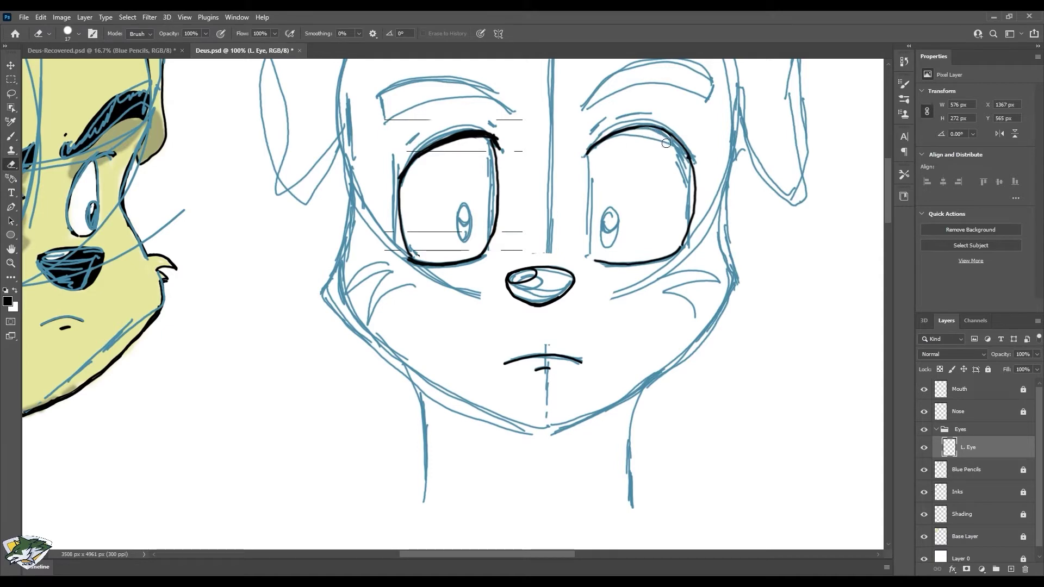
drag(661, 128, 683, 148)
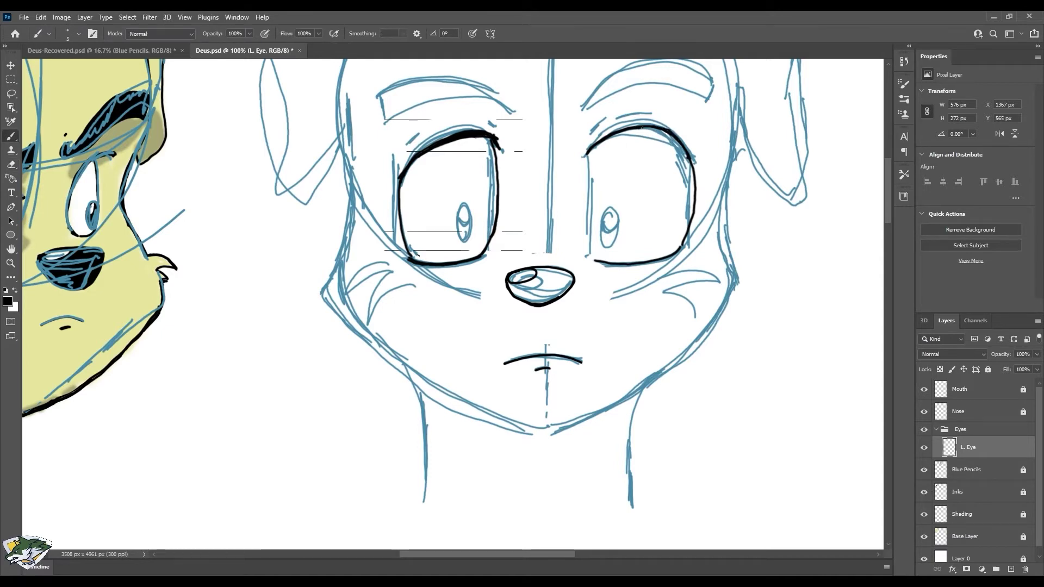
drag(652, 125, 691, 158)
mouse_move(587, 146)
mouse_down()
mouse_move(585, 241)
mouse_move(597, 262)
mouse_up()
drag(676, 252, 615, 262)
- Ink oval pupils in both eyes and short crease lines above their inner corners
drag(603, 216, 611, 245)
drag(459, 230, 466, 238)
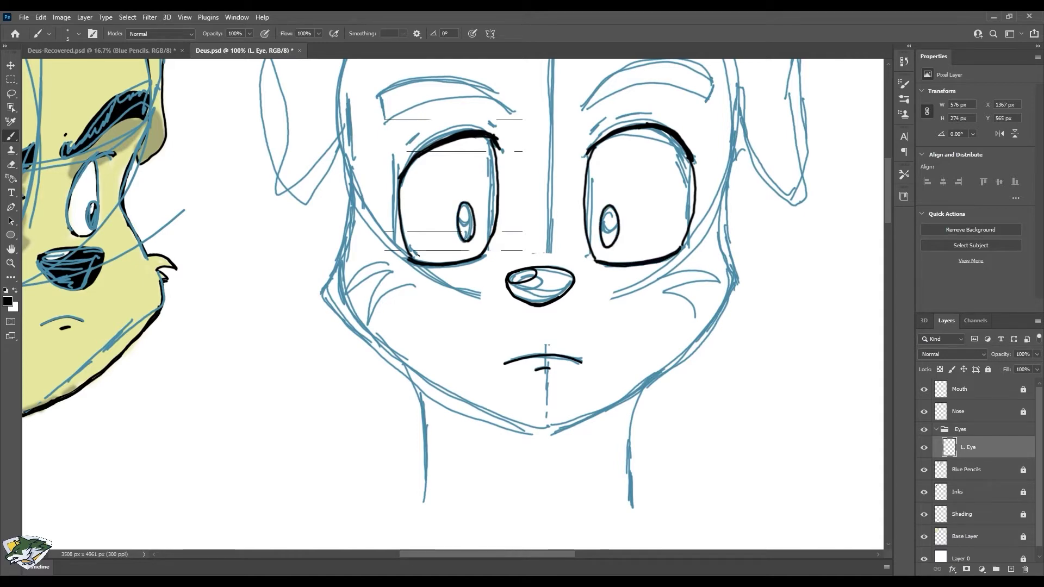
drag(590, 133, 605, 119)
drag(501, 129, 488, 121)
- Ink the outlines of both eyebrows and check the inks with the Blue Pencils layer hidden
scroll(487, 117, up, 3)
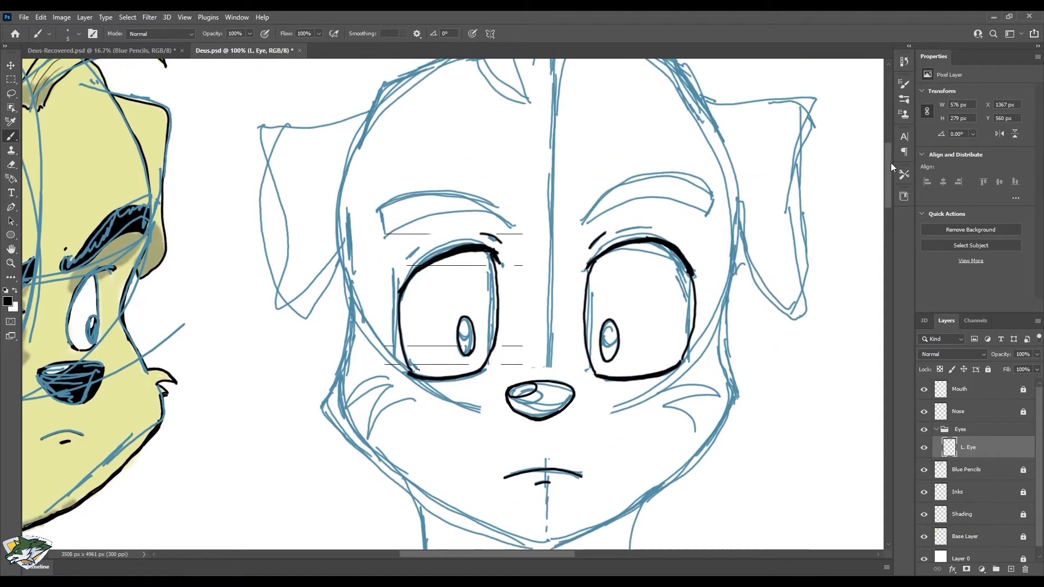
drag(584, 220, 722, 197)
drag(376, 225, 500, 212)
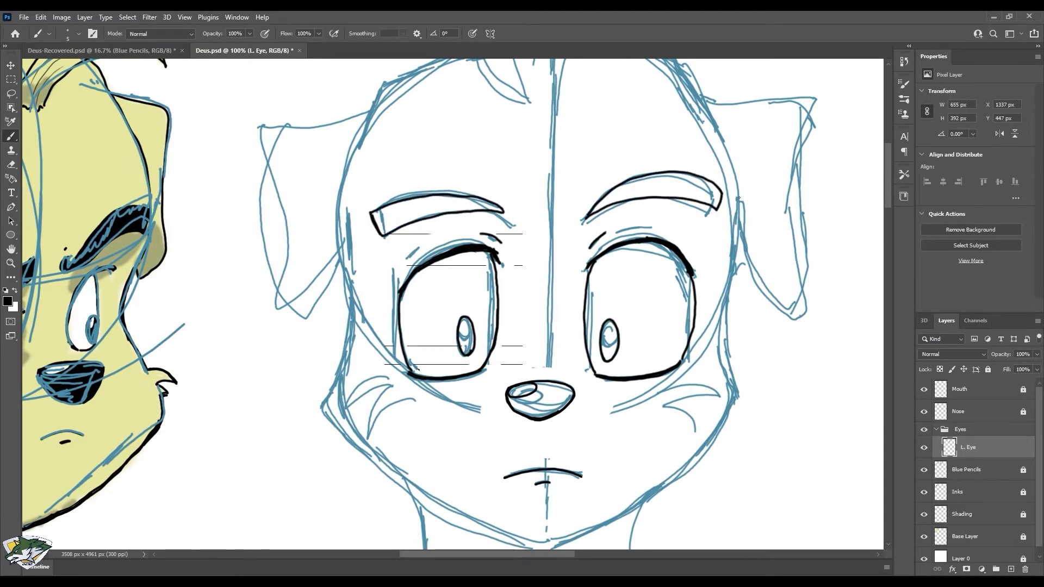
key(ctrl+minus)
click(924, 470)
click(923, 469)
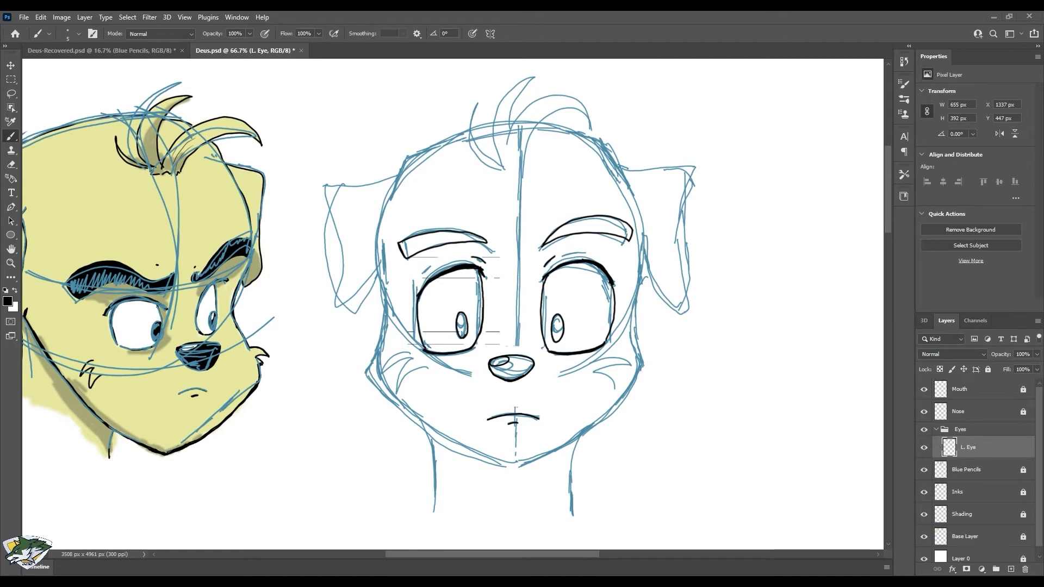
- Cut the left-hand eye and eyebrow from the L. Eye layer and paste them in place on a new layer named R. Eye
click(11, 80)
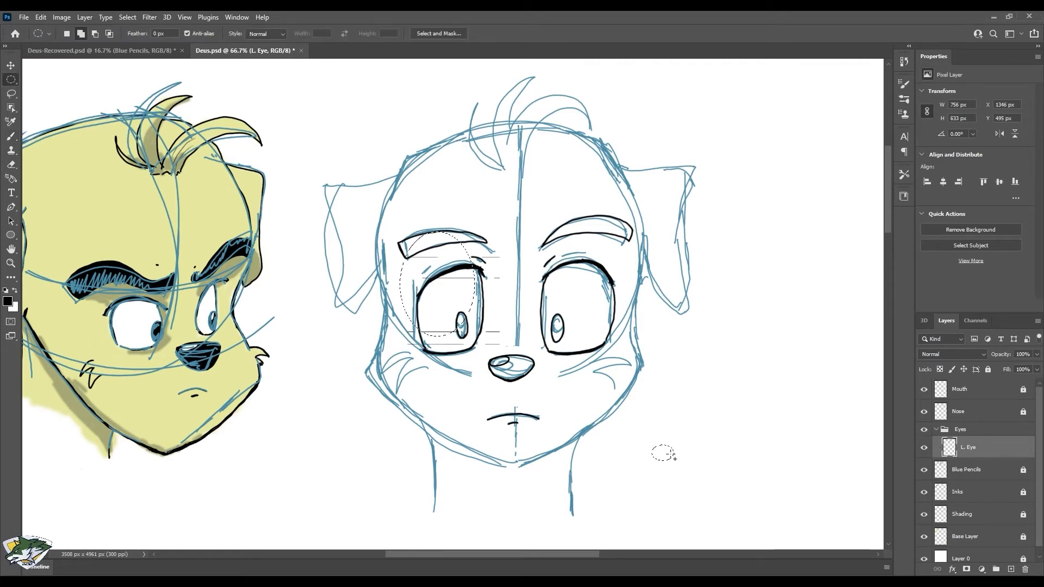
drag(379, 215, 488, 379)
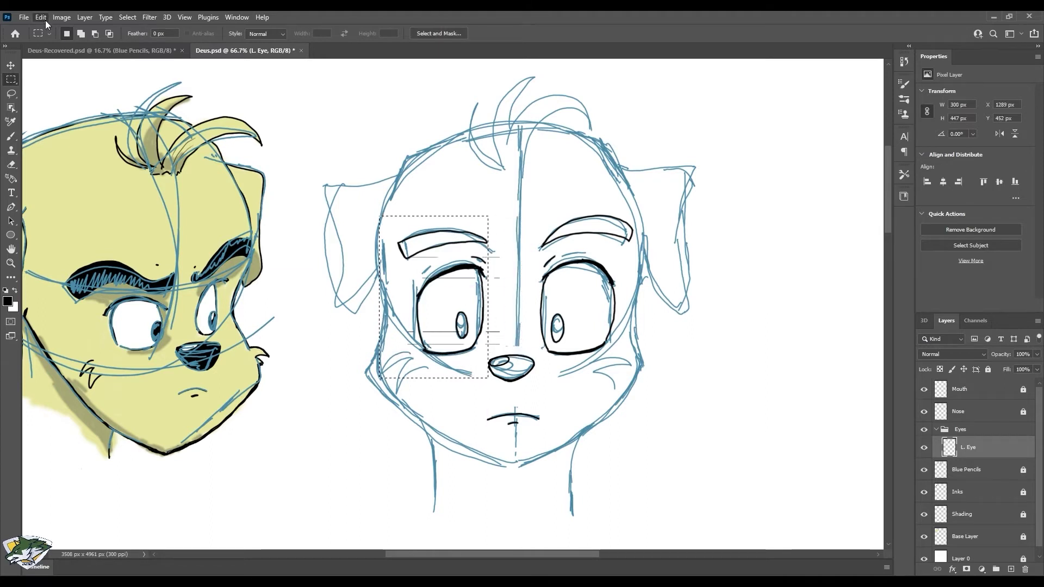
click(43, 18)
click(58, 84)
click(1010, 569)
double_click(974, 448)
key(Return)
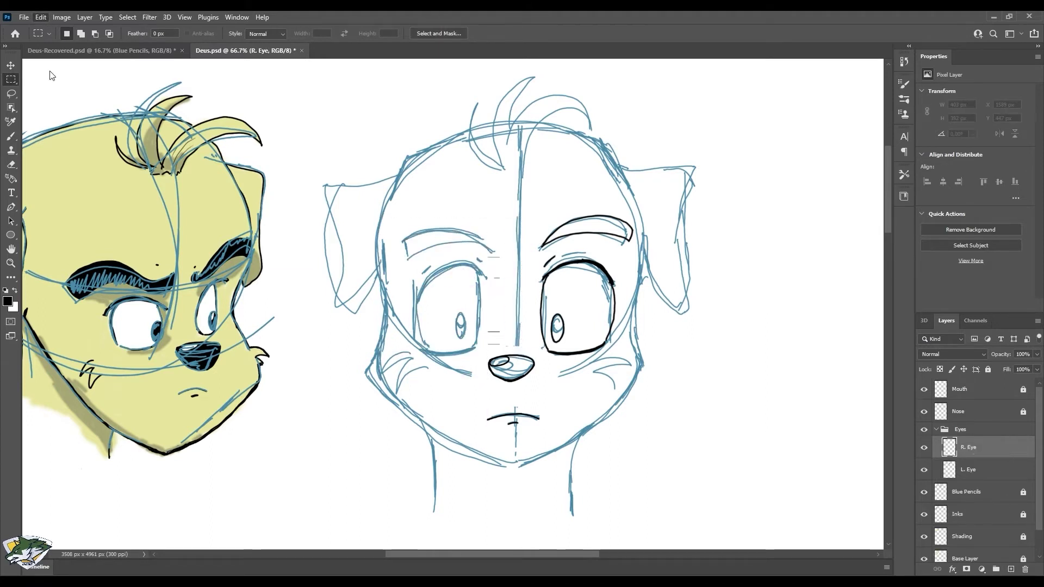
key(ctrl+shift+v)
- Erase both inked eyebrow outlines on the L. Eye and R. Eye layers
click(985, 476)
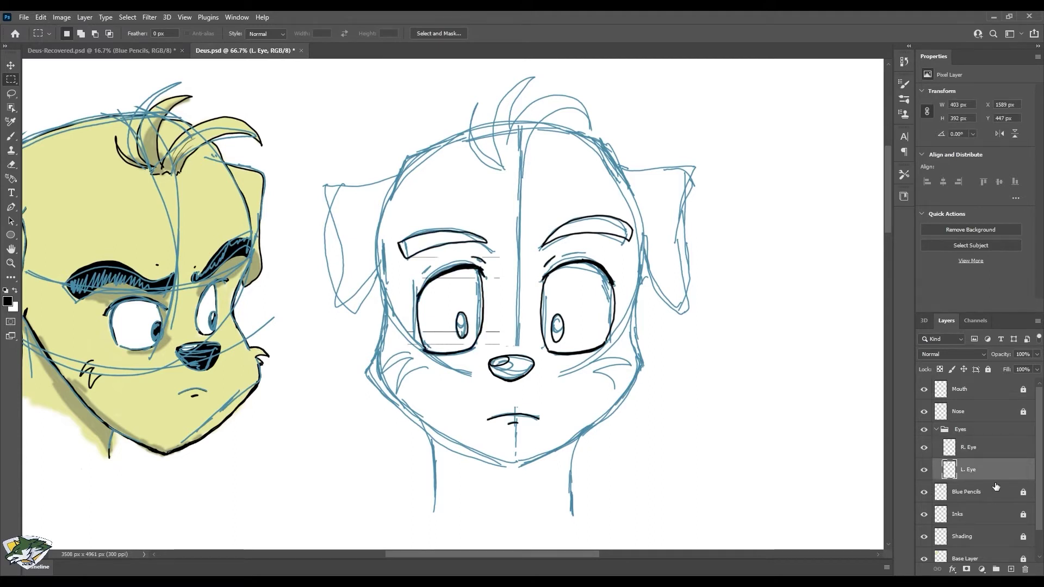
click(12, 165)
drag(630, 236, 542, 248)
click(973, 449)
drag(401, 246, 437, 246)
click(12, 137)
click(16, 164)
key(alt+bracketleft)
mouse_move(629, 225)
mouse_down()
mouse_move(592, 216)
mouse_move(624, 239)
mouse_up()
- Re-ink both eyebrows as thick curved bars on the L. Eye layer and clean up their corners
key(b)
key(ctrl+plus)
drag(560, 554, 585, 554)
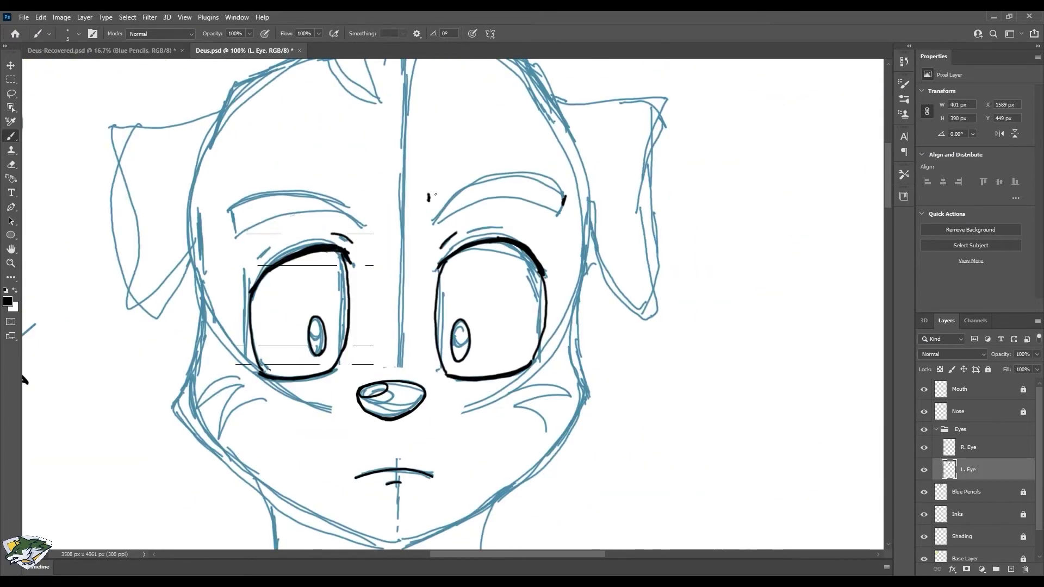
drag(428, 199, 563, 200)
mouse_move(427, 194)
mouse_down()
mouse_move(486, 171)
mouse_move(565, 197)
mouse_up()
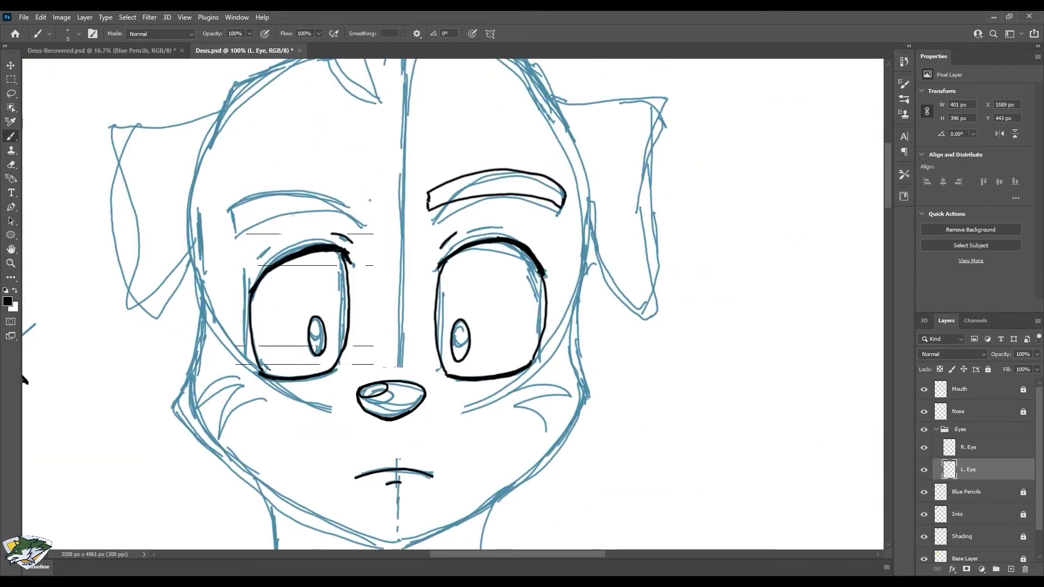
drag(234, 229, 367, 218)
key(e)
drag(226, 206, 427, 195)
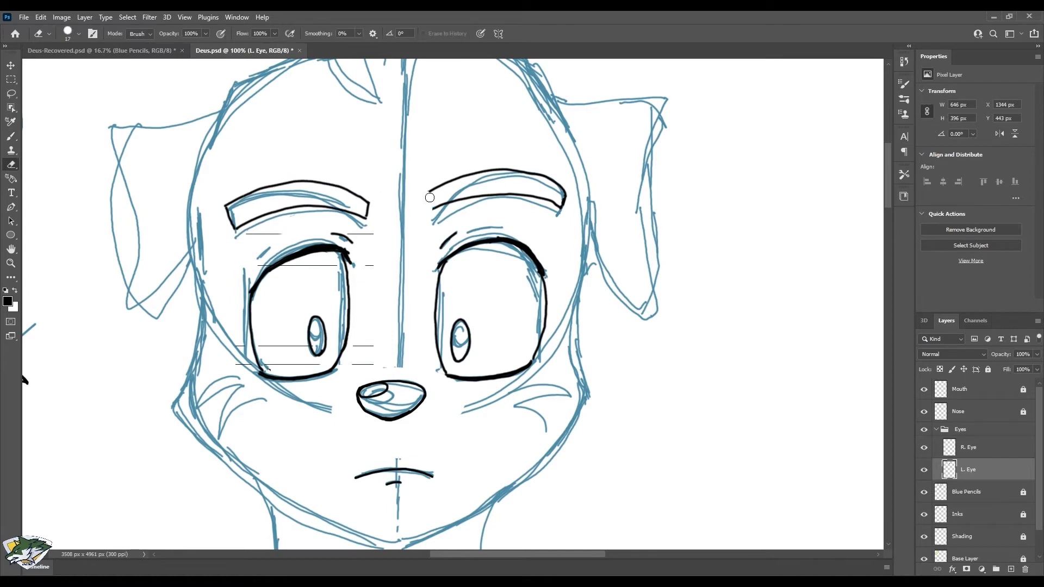
key(b)
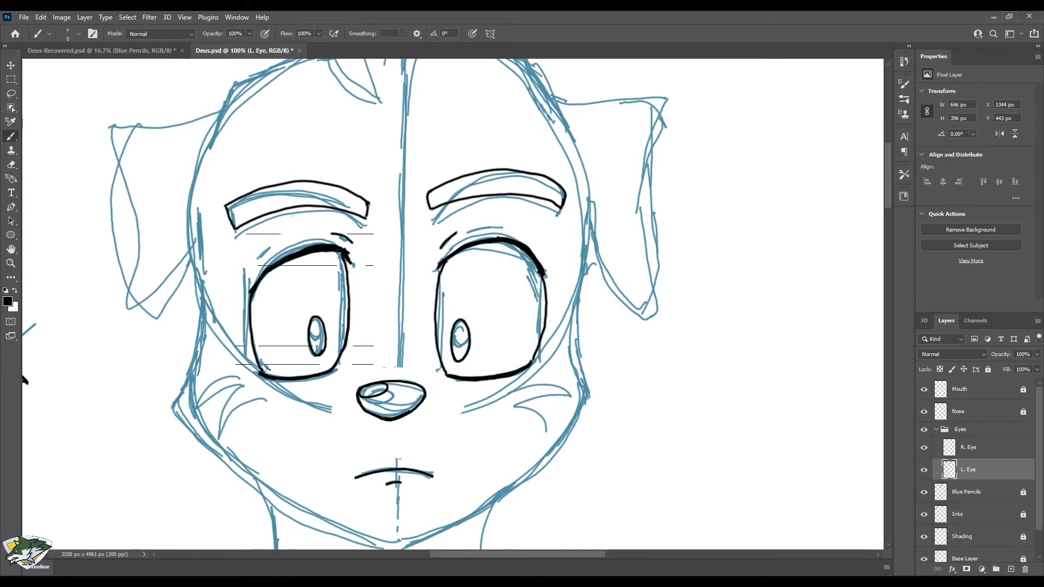
- Check the inks with the Blue Pencils layer hidden, and ink a small oval highlight inside each pupil
click(924, 494)
click(924, 493)
key(ctrl+plus)
drag(452, 363, 483, 348)
drag(167, 350, 193, 350)
key(ctrl+minus)
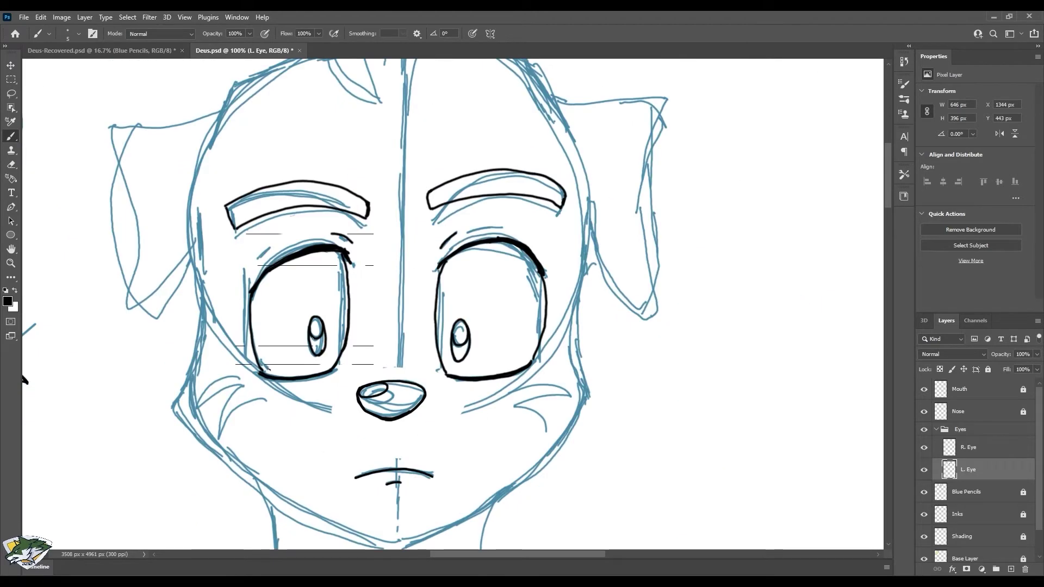
- Cut the left-hand eyebrow from the L. Eye layer and paste it in place above the R. Eye layer
click(987, 450)
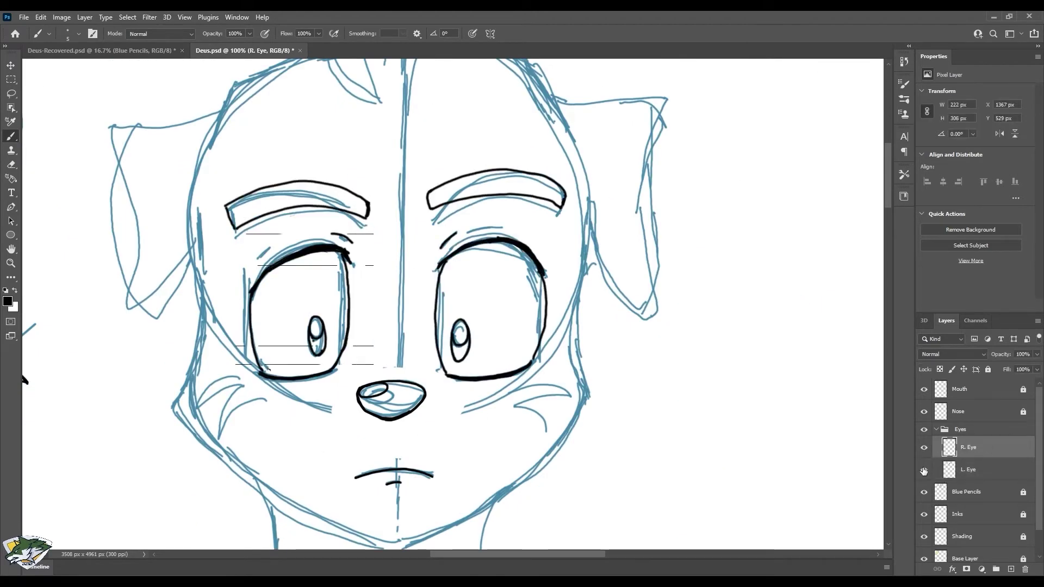
click(969, 472)
click(924, 470)
click(924, 470)
key(m)
drag(216, 176, 387, 233)
key(ctrl+x)
click(976, 448)
key(ctrl+shift+v)
- Hide the other layers, merge the pasted eyebrow with the R. Eye artwork, and show all layers again
click(925, 448)
click(927, 494)
drag(924, 390, 924, 411)
drag(923, 515, 924, 551)
scroll(925, 539, down, 3)
scroll(925, 533, up, 3)
click(924, 448)
ctrl+click(1005, 473)
key(ctrl+shift+e)
drag(924, 389, 925, 560)
click(972, 455)
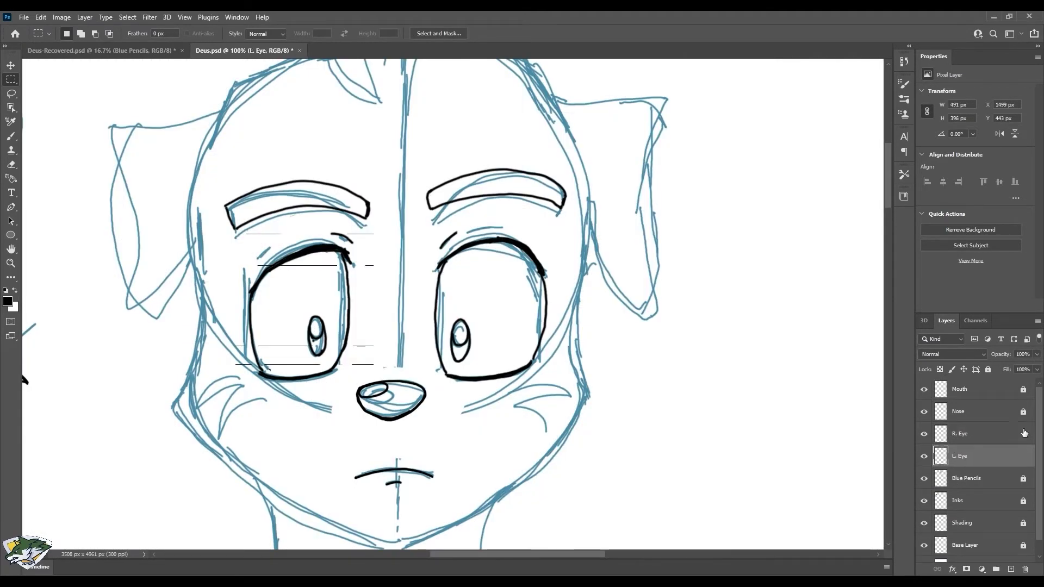
- Fill both pupils with black around their highlights, each on its own eye layer
key(ctrl+equal)
click(17, 136)
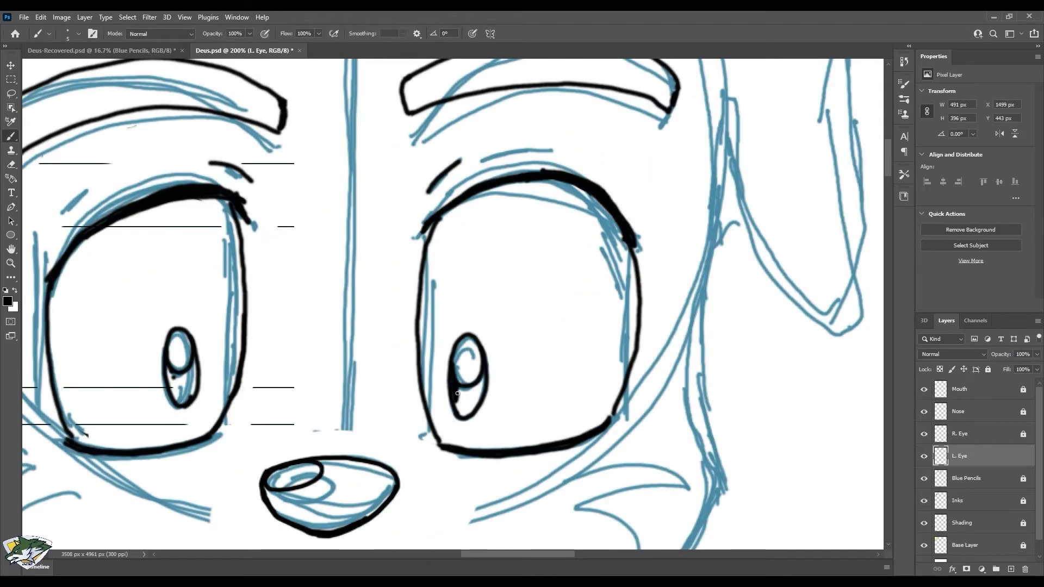
drag(483, 383, 480, 382)
click(1017, 434)
drag(170, 375, 177, 399)
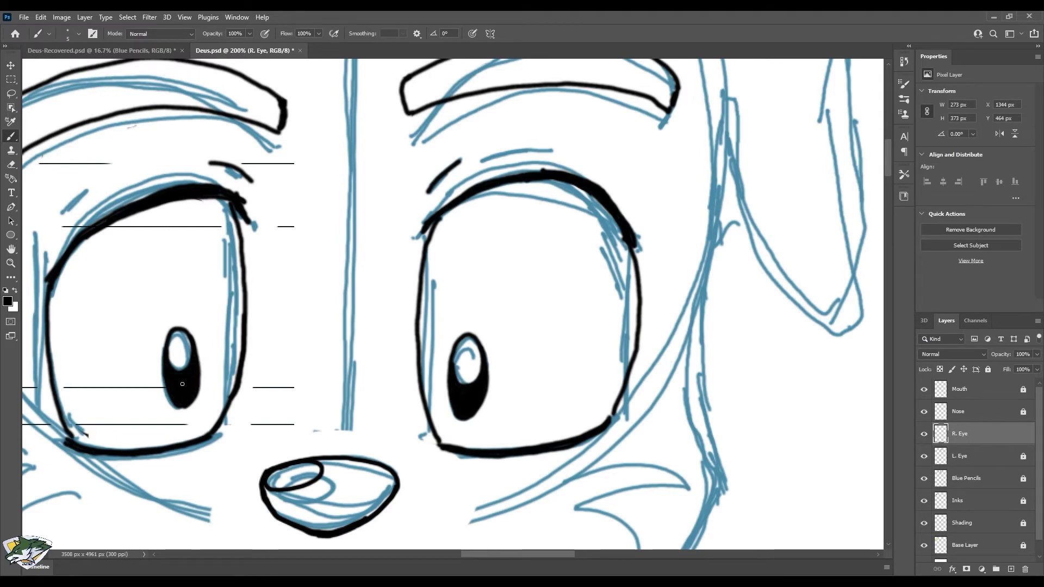
- Fill the left-hand eyebrow with black using a larger brush, then lock the R. Eye layer and unlock L. Eye
drag(533, 555, 501, 556)
drag(239, 108, 259, 148)
key(ctrl+equal)
scroll(259, 136, up, 5)
key(bracketright)
mouse_move(144, 315)
mouse_down()
mouse_move(159, 367)
mouse_move(169, 366)
mouse_move(182, 363)
mouse_move(176, 328)
mouse_move(243, 315)
mouse_move(238, 338)
mouse_move(306, 318)
mouse_move(162, 302)
mouse_move(189, 328)
mouse_move(186, 307)
mouse_move(203, 298)
mouse_move(225, 331)
mouse_move(346, 311)
mouse_move(225, 276)
mouse_move(245, 268)
mouse_move(338, 274)
mouse_move(314, 311)
mouse_move(389, 297)
mouse_move(551, 318)
mouse_move(546, 345)
mouse_move(368, 312)
mouse_move(441, 298)
mouse_move(533, 315)
mouse_move(479, 320)
mouse_move(529, 339)
mouse_move(518, 297)
mouse_move(311, 256)
mouse_move(382, 248)
mouse_move(472, 266)
mouse_move(367, 252)
mouse_move(446, 280)
mouse_move(394, 278)
mouse_move(525, 292)
mouse_up()
click(988, 369)
click(1023, 456)
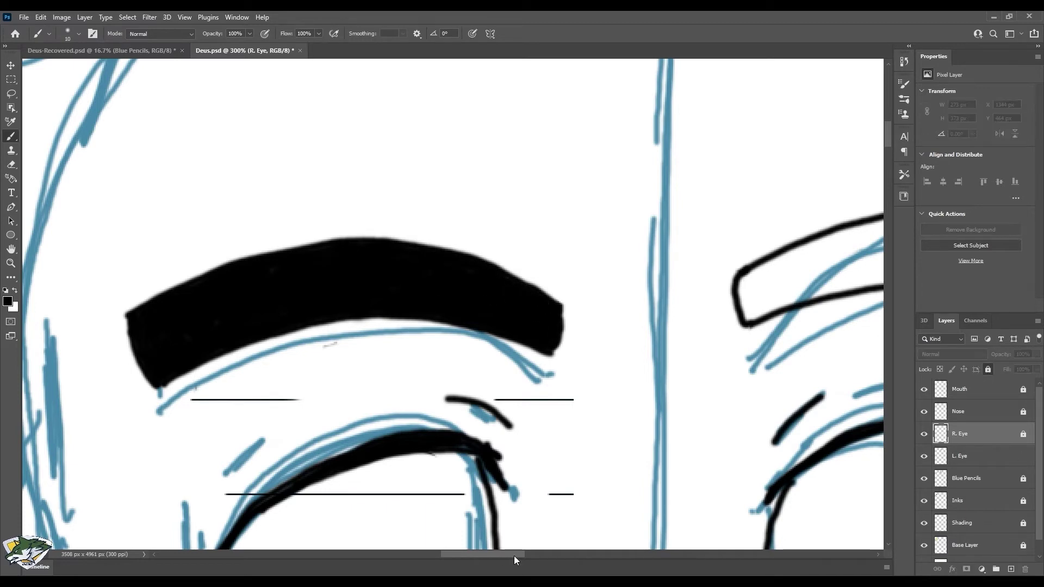
- Fill the right-hand eyebrow with black, check it with the Blue Pencils layer hidden, and lock the L. Eye layer
drag(515, 555, 555, 555)
click(973, 457)
mouse_move(342, 274)
mouse_down()
mouse_move(341, 313)
mouse_move(344, 274)
mouse_move(395, 258)
mouse_move(342, 295)
mouse_move(357, 312)
mouse_move(450, 270)
mouse_move(441, 286)
mouse_move(474, 227)
mouse_move(458, 267)
mouse_move(514, 219)
mouse_move(553, 217)
mouse_move(640, 238)
mouse_move(630, 246)
mouse_move(664, 231)
mouse_move(461, 283)
mouse_move(615, 276)
mouse_move(521, 272)
mouse_move(633, 255)
mouse_move(677, 274)
mouse_move(685, 242)
mouse_move(731, 273)
mouse_move(725, 309)
mouse_move(687, 263)
mouse_up()
key(ctrl+1)
click(924, 478)
click(923, 456)
click(924, 455)
click(988, 369)
- Unlock the Nose layer and fill the nose with black, leaving its oval highlight white
click(1023, 413)
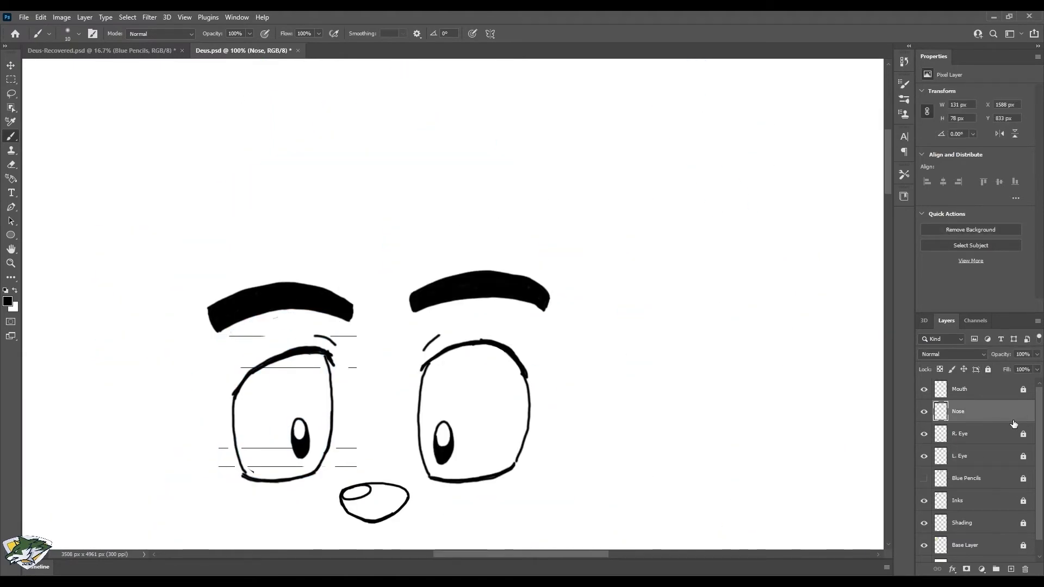
drag(889, 174, 889, 204)
key(ctrl+plus)
key(ctrl+plus)
key(ctrl+plus)
drag(534, 555, 504, 557)
drag(889, 167, 889, 161)
scroll(889, 161, down, 1)
mouse_move(544, 251)
mouse_down()
mouse_move(565, 255)
mouse_move(538, 275)
mouse_move(646, 272)
mouse_move(648, 330)
mouse_move(418, 326)
mouse_move(471, 320)
mouse_move(457, 354)
mouse_move(536, 361)
mouse_move(615, 336)
mouse_up()
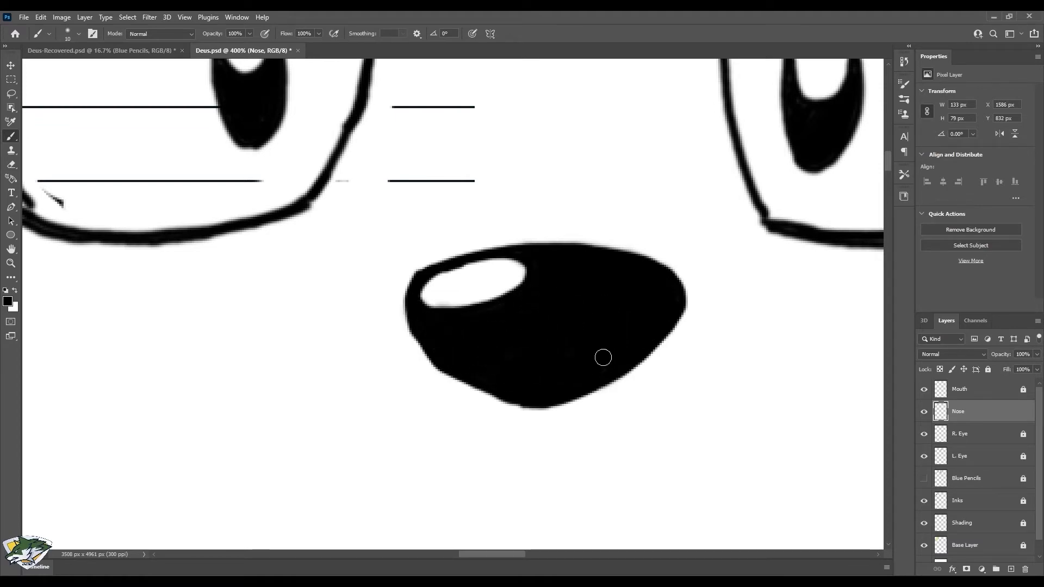
key(ctrl+minus)
key(ctrl+minus)
key(ctrl+minus)
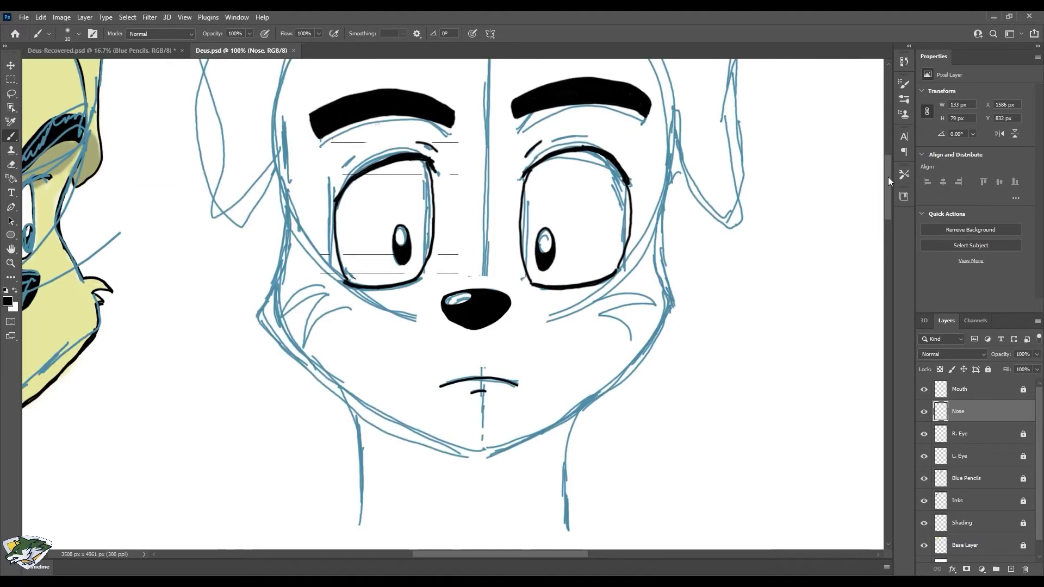
- Add a new layer named Head above the Mouth layer
drag(889, 190, 888, 170)
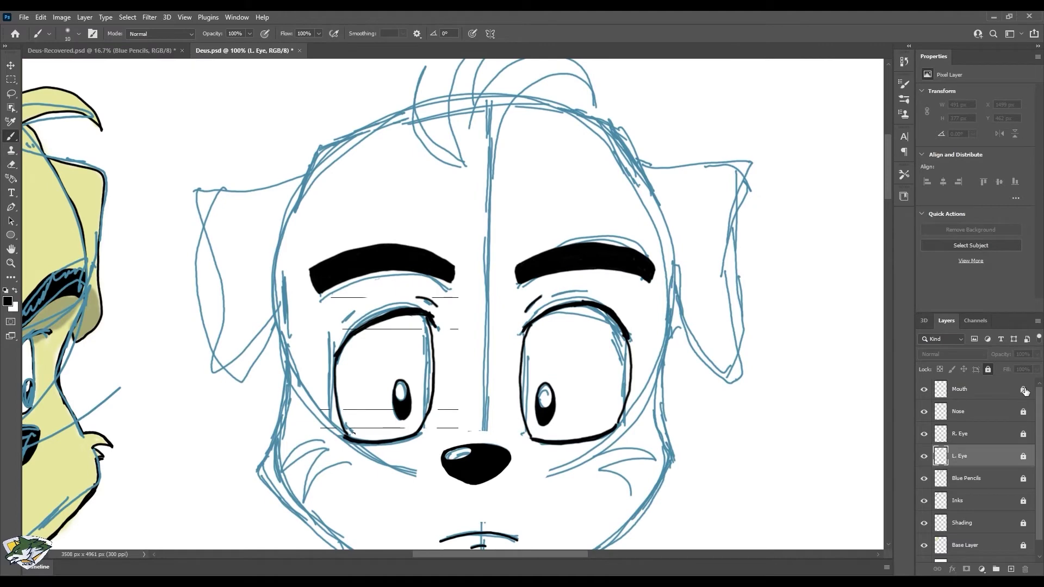
click(983, 388)
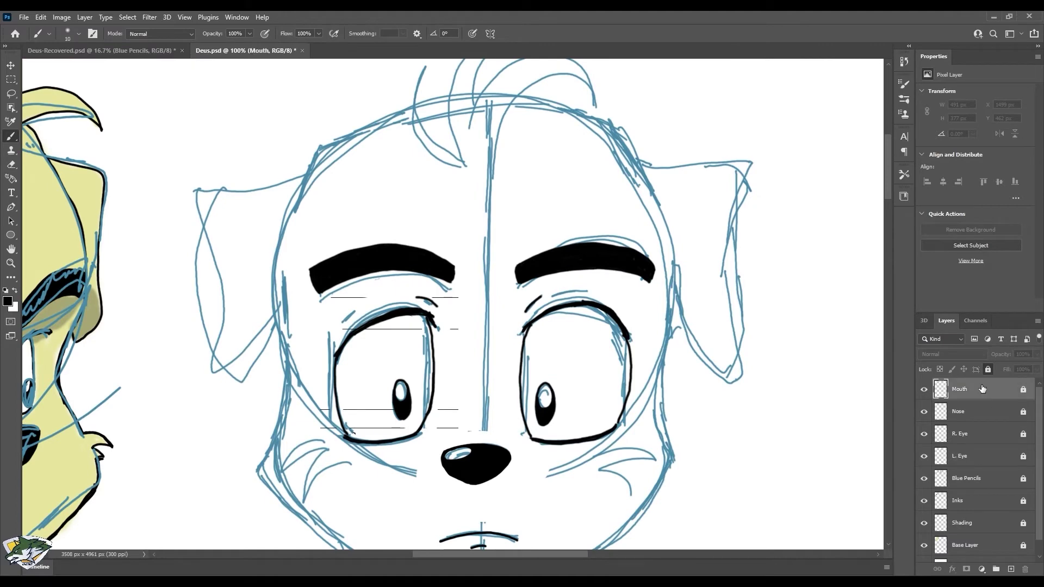
click(1009, 568)
key(Return)
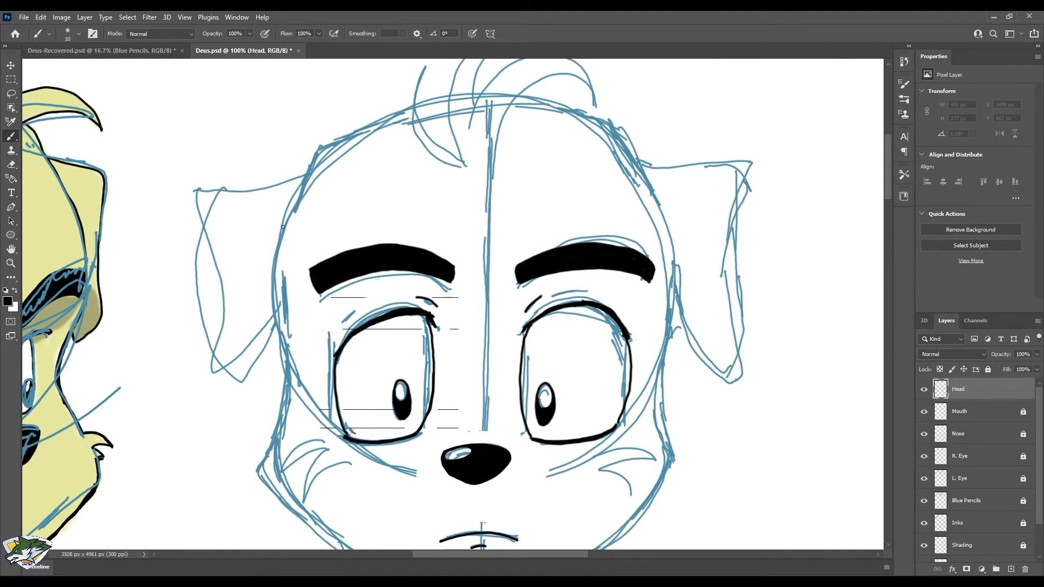
- Ink the top of the head from ear to ear with angled corners, redoing the first strokes
mouse_move(292, 220)
mouse_down()
mouse_move(324, 144)
mouse_move(609, 130)
mouse_move(650, 201)
mouse_move(336, 139)
mouse_up()
key(ctrl+z)
key(ctrl+z)
mouse_move(316, 152)
mouse_down()
mouse_move(536, 103)
mouse_move(642, 150)
mouse_move(655, 200)
mouse_up()
key(e)
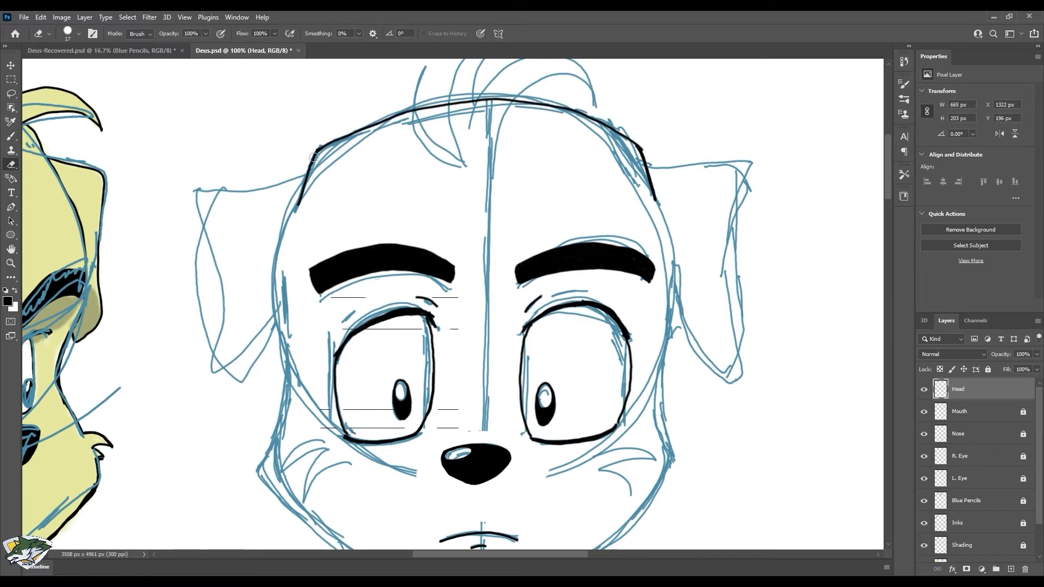
key(b)
drag(319, 146, 300, 201)
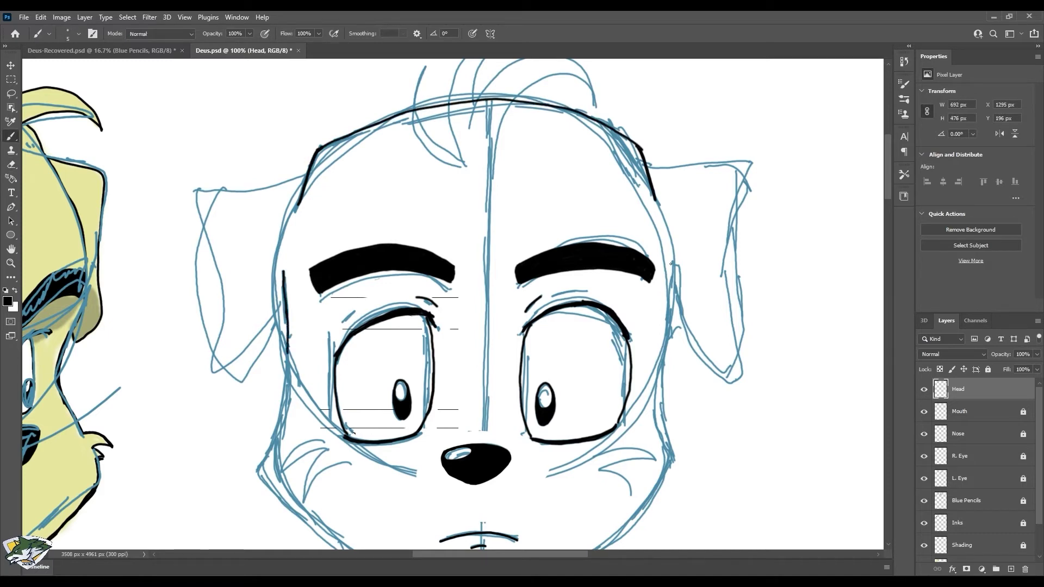
- Ink both sides of the face from below the ears down to the cheeks, redoing the cheek strokes
drag(287, 346, 284, 399)
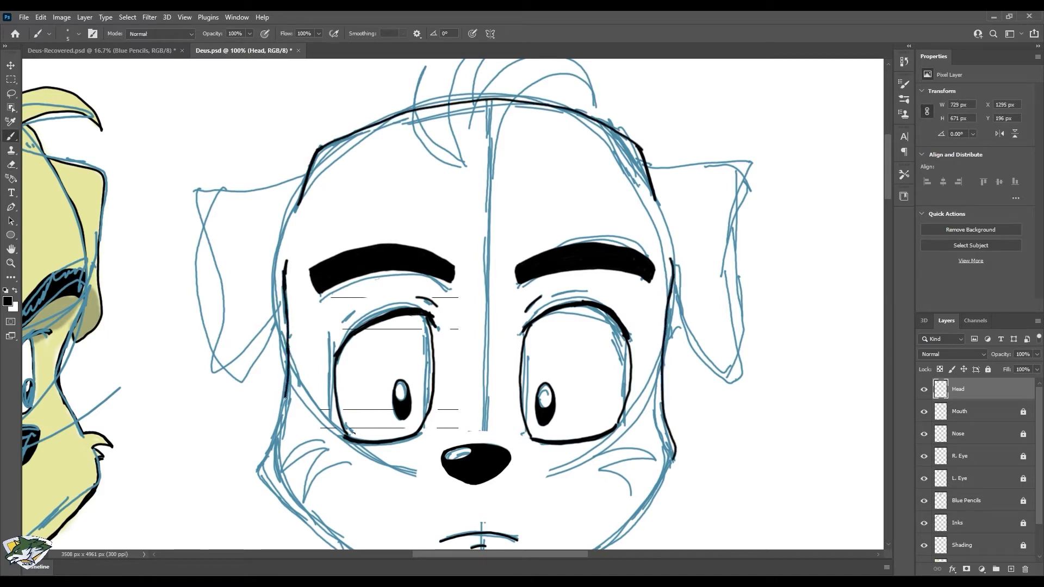
key(ctrl+z)
key(ctrl+z)
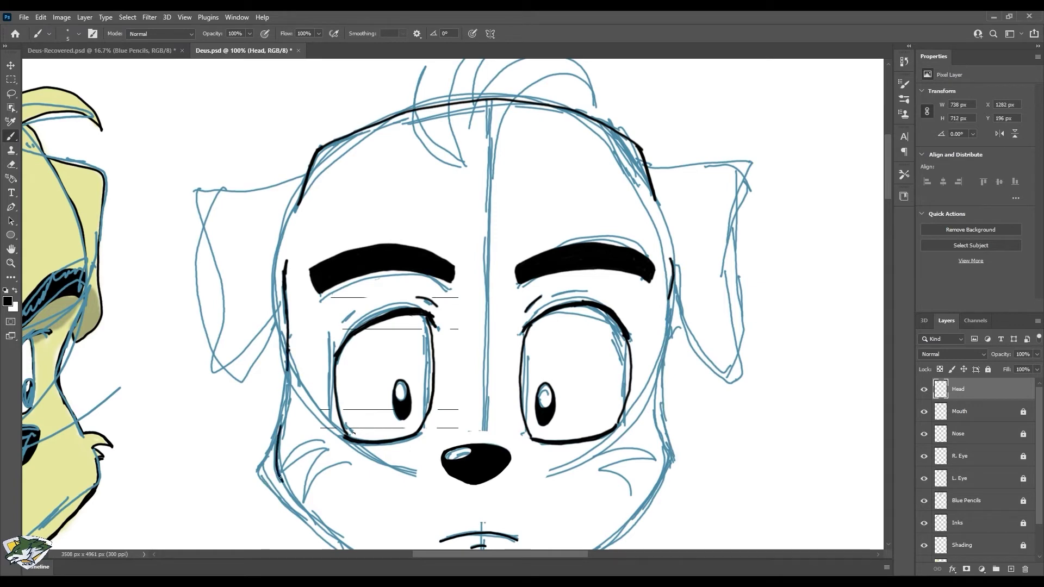
drag(669, 315, 661, 473)
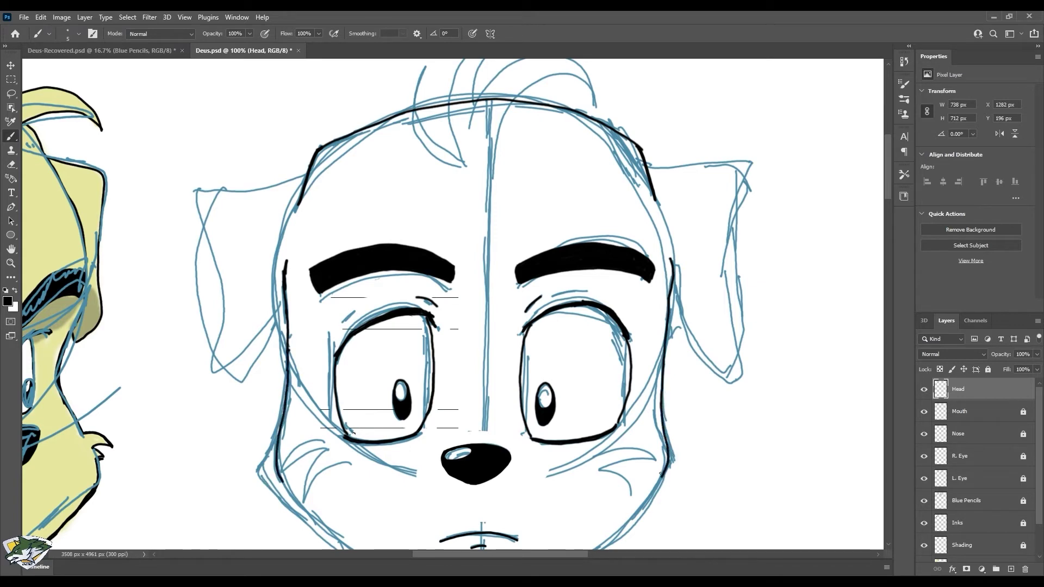
- Ink the curved fur tufts on both cheeks over the sketch
drag(595, 457, 659, 461)
mouse_move(598, 469)
mouse_down()
mouse_move(649, 461)
mouse_move(631, 492)
mouse_up()
mouse_move(327, 449)
mouse_down()
mouse_move(284, 467)
mouse_move(308, 494)
mouse_up()
- Ink the left-hand cheek's lower contour toward the chin and check the inks with the Blue Pencils layer hidden
drag(888, 190, 888, 209)
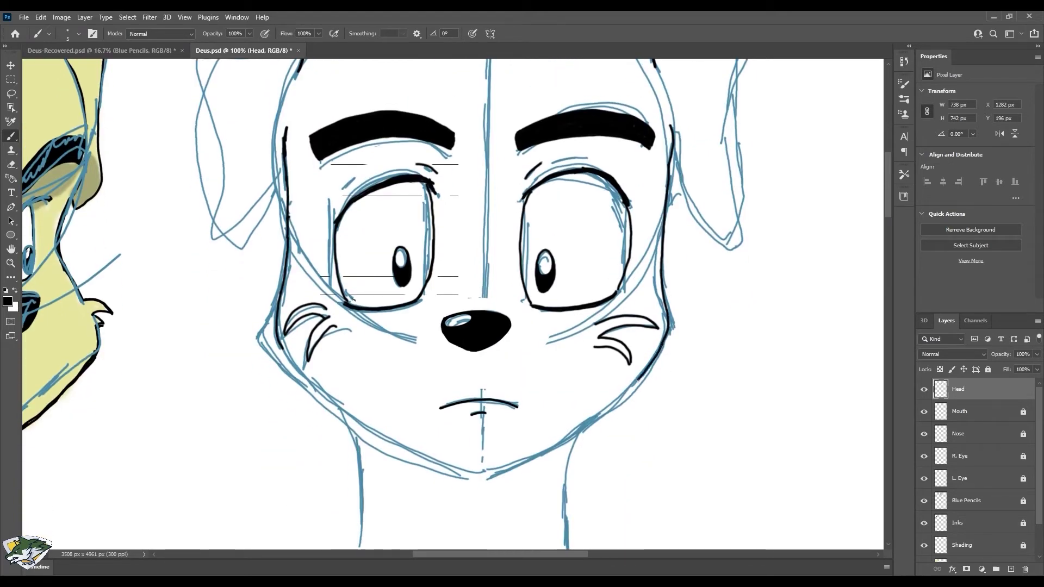
drag(290, 359, 365, 428)
key(ctrl+minus)
click(923, 501)
click(923, 503)
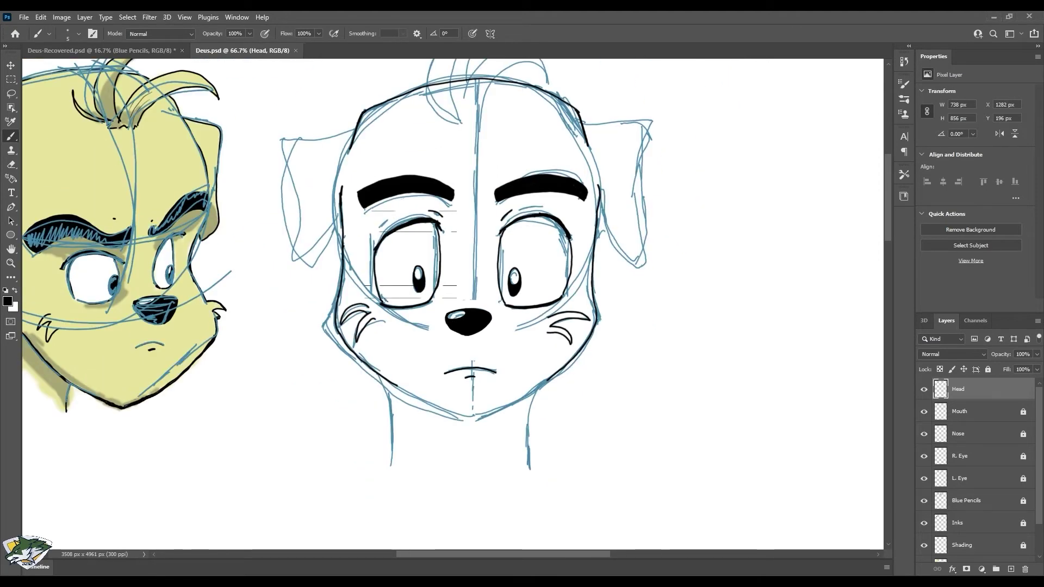
- Add a new layer named Jaw above Head, lock the Head layer and keep Jaw unlocked for drawing
click(1011, 569)
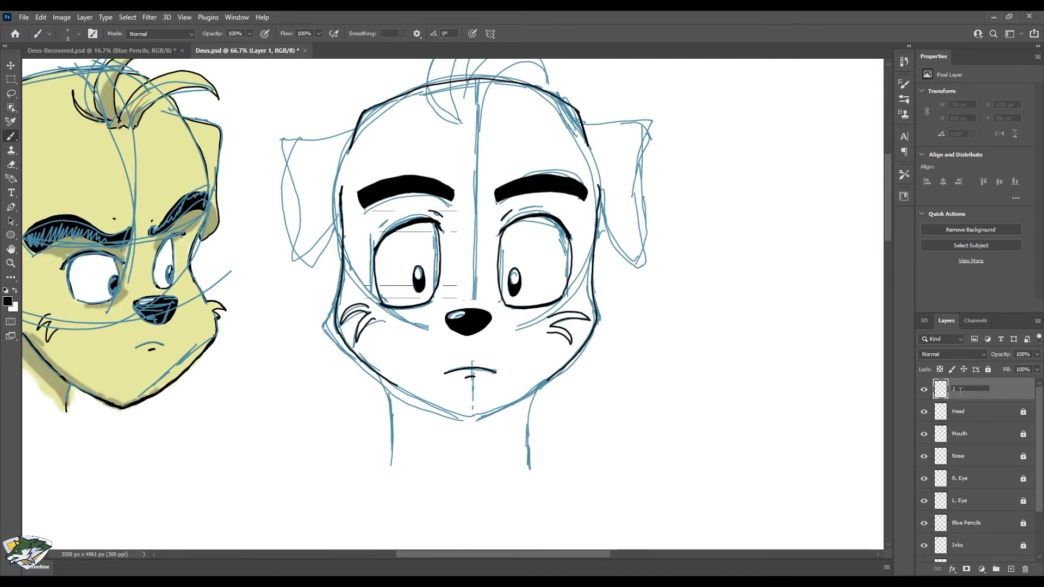
key(Return)
click(979, 412)
click(979, 389)
click(988, 370)
click(979, 412)
click(988, 369)
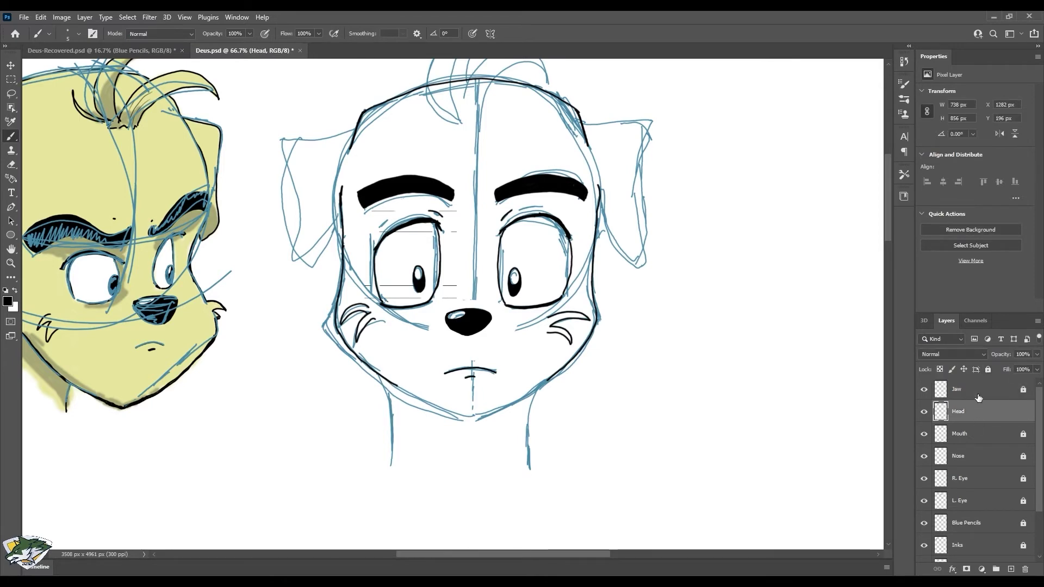
click(988, 370)
click(1023, 389)
click(1006, 392)
- Ink the jawline on the Jaw layer, joining both cheek contours at the chin
key(ctrl+plus)
key(ctrl+plus)
scroll(467, 357, down, 6)
mouse_move(467, 359)
mouse_down()
mouse_move(622, 330)
mouse_move(736, 256)
mouse_up()
drag(285, 272, 476, 363)
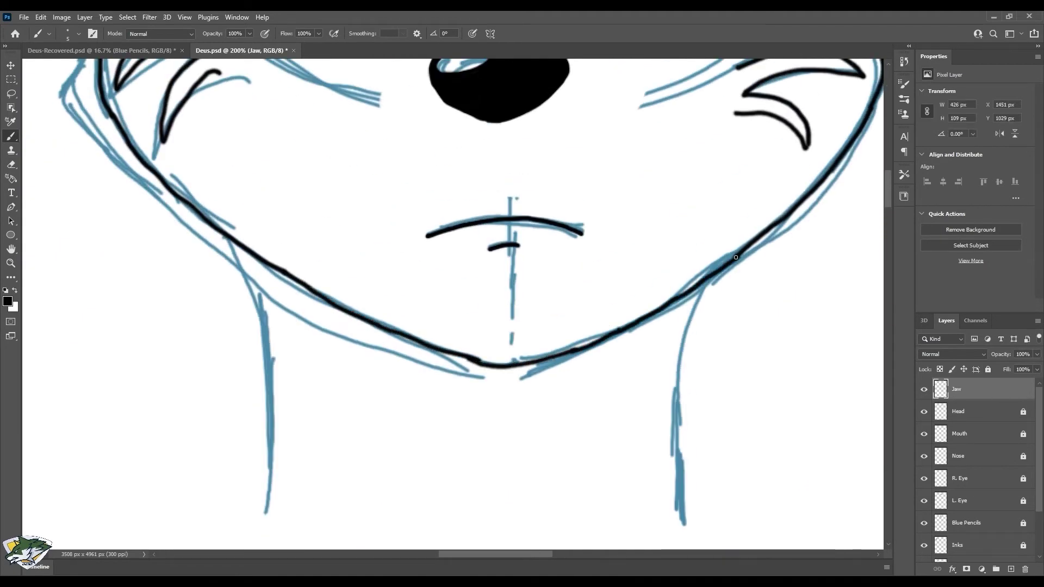
key(ctrl+minus)
key(ctrl+minus)
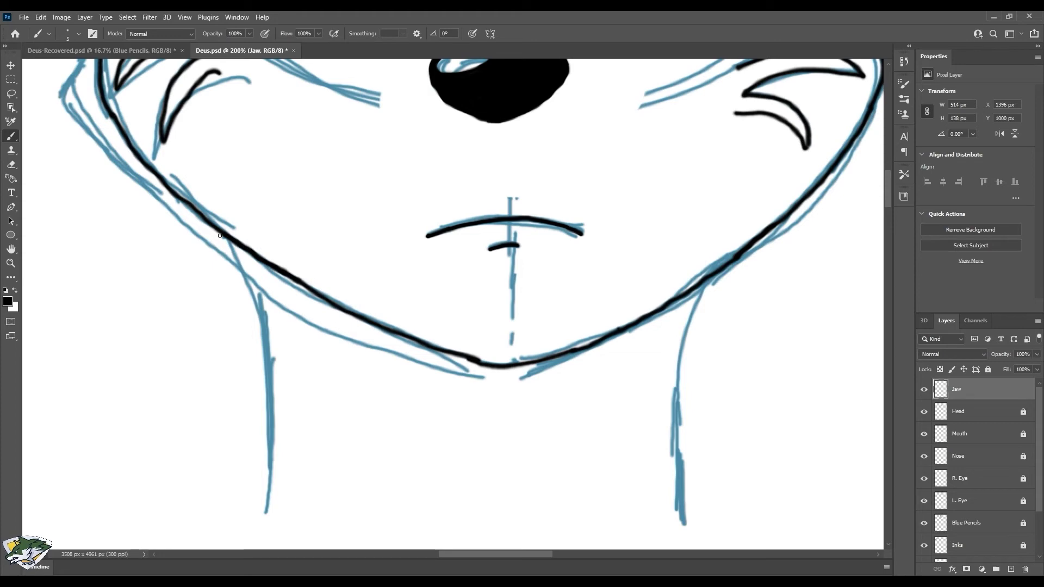
- Add a new layer named Neck and lock the Jaw layer
drag(890, 232, 890, 217)
click(1011, 569)
double_click(962, 391)
text(N)
key(Return)
click(997, 412)
click(988, 369)
click(996, 391)
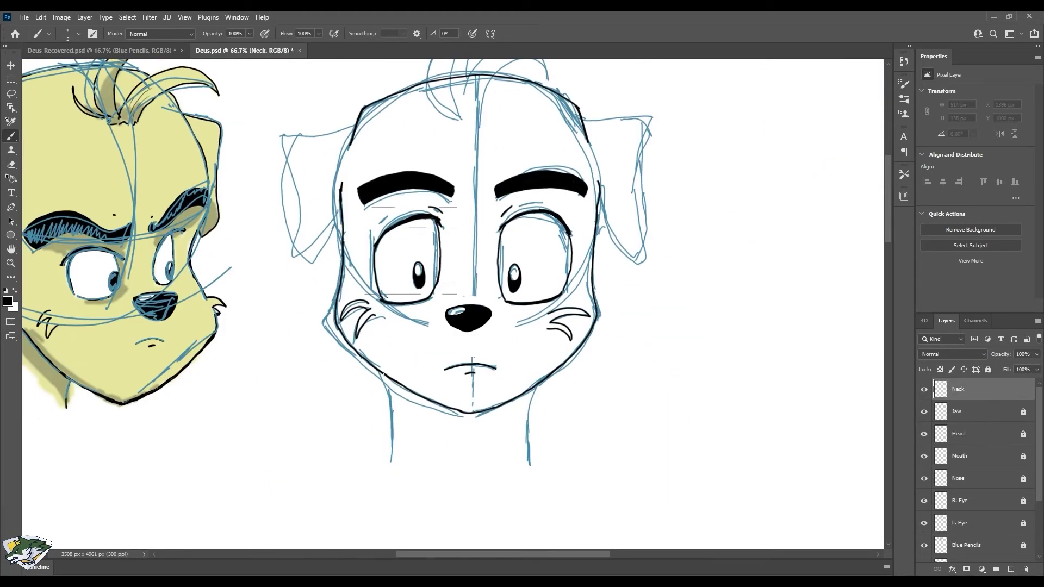
- Ink both sides of the neck below the jaw, redoing the left-hand line
key(ctrl+plus)
key(ctrl+plus)
drag(889, 168, 889, 197)
mouse_move(701, 184)
mouse_down()
mouse_move(684, 235)
mouse_move(682, 429)
mouse_up()
mouse_move(247, 147)
mouse_down()
mouse_move(262, 287)
mouse_move(256, 414)
mouse_up()
key(ctrl+z)
key(ctrl+z)
drag(249, 151, 260, 426)
- Add a new layer named L. Ear above the Neck layer
key(ctrl+minus)
key(ctrl+minus)
key(ctrl+minus)
click(1012, 569)
text(Ears)
key(BackSpace)
key(BackSpace)
key(BackSpace)
key(BackSpace)
text(L. Ear)
key(Return)
- Ink the right-hand ear's folded outline over the sketch on the L. Ear layer
drag(889, 237, 888, 174)
key(ctrl+plus)
key(ctrl+plus)
mouse_move(737, 204)
mouse_down()
mouse_move(741, 260)
mouse_move(718, 401)
mouse_up()
drag(675, 297, 692, 376)
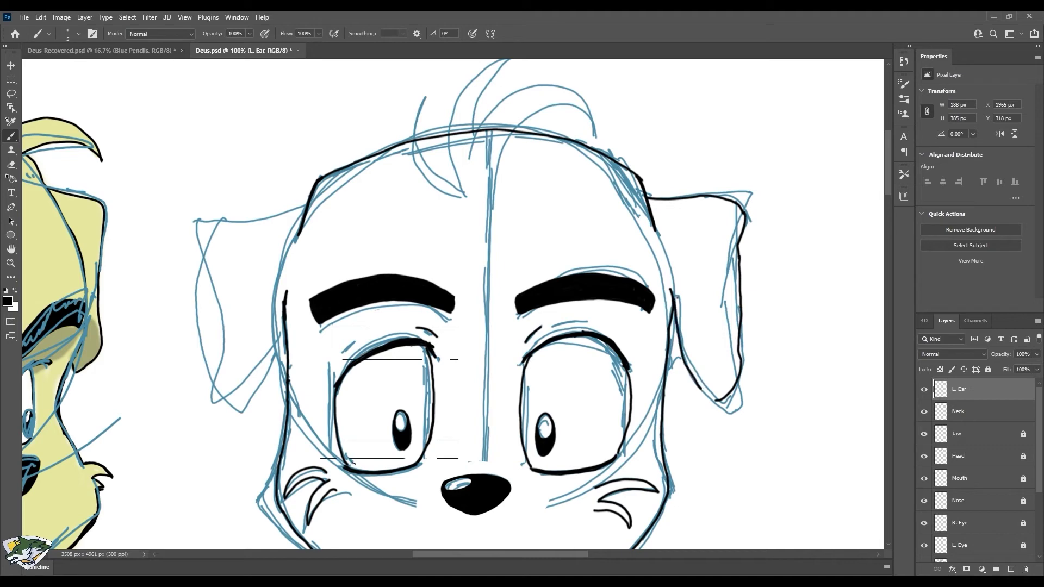
- Add a new layer named R. Ear and ink the left-hand ear's folded outline over the sketch
key(ctrl+shift+alt+n)
double_click(961, 390)
key(Return)
mouse_move(305, 205)
mouse_down()
mouse_move(216, 226)
mouse_move(205, 244)
mouse_move(200, 338)
mouse_move(211, 379)
mouse_move(258, 358)
mouse_move(286, 290)
mouse_up()
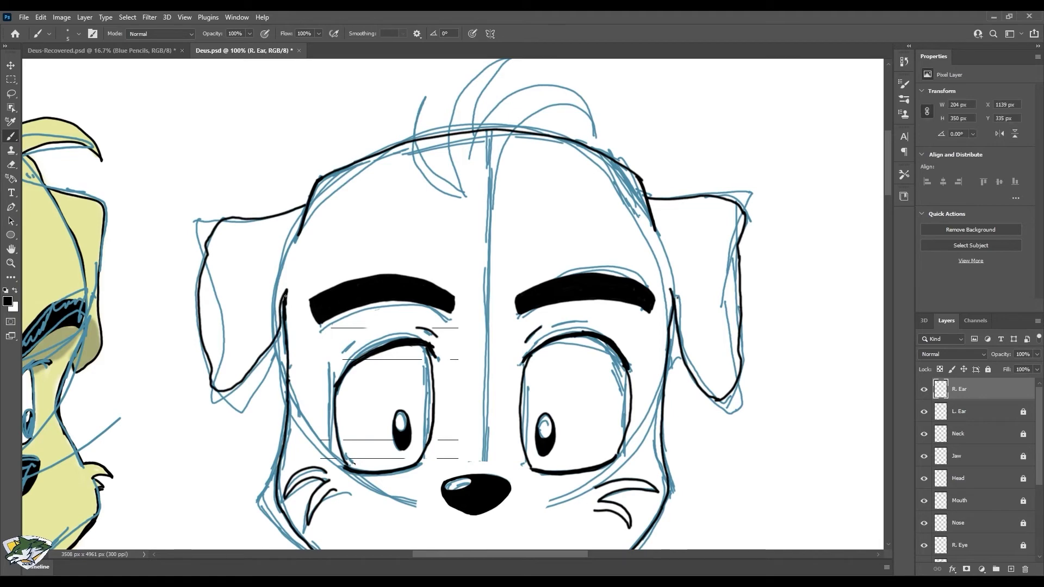
- Check the inks with the Blue Pencils sketch hidden, show it again, and undo both inked folded ears and the R. Ear layer
scroll(973, 489, down, 2)
click(925, 538)
key(ctrl+minus)
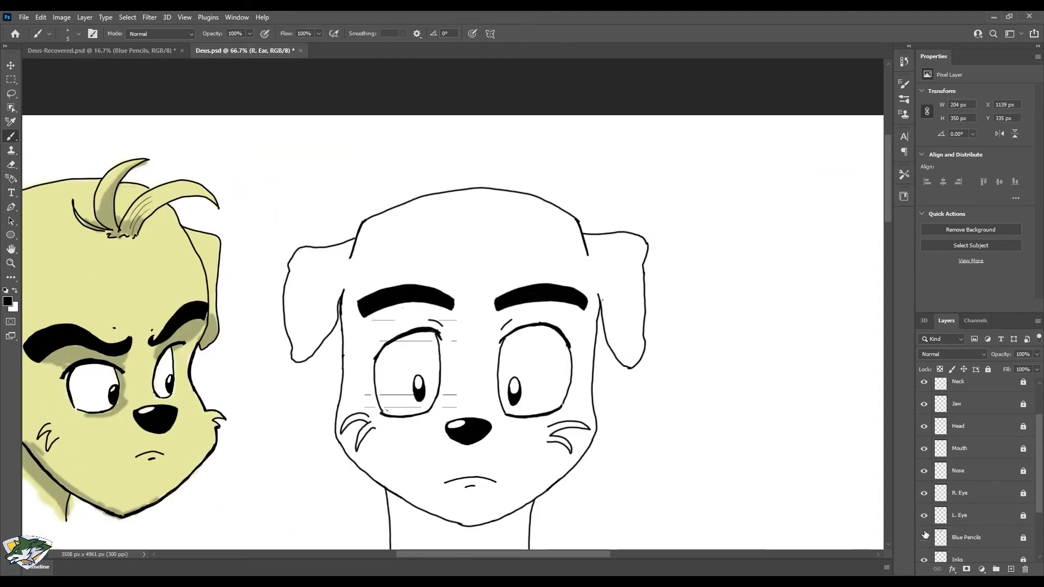
click(925, 535)
key(ctrl+z)
key(ctrl+z)
key(ctrl+z)
key(ctrl+z)
key(ctrl+z)
key(ctrl+z)
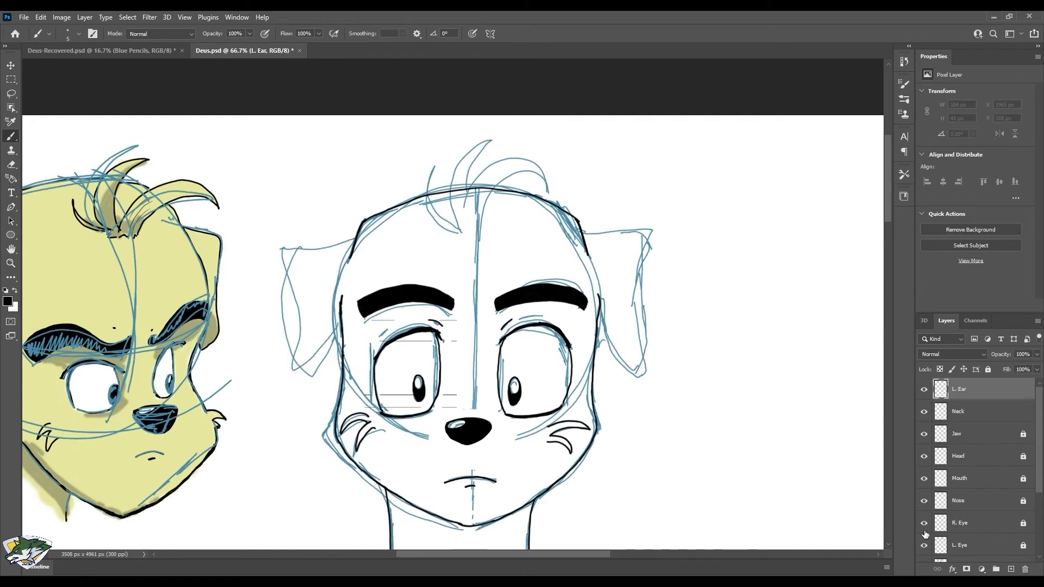
- Ink rounded, drooping outlines for both ears on the L. Ear layer, undoing stray strokes
mouse_move(590, 232)
mouse_down()
mouse_move(651, 305)
mouse_move(602, 298)
mouse_up()
mouse_move(354, 238)
mouse_down()
mouse_move(327, 298)
mouse_move(305, 256)
mouse_move(352, 252)
mouse_up()
key(ctrl+z)
key(ctrl+z)
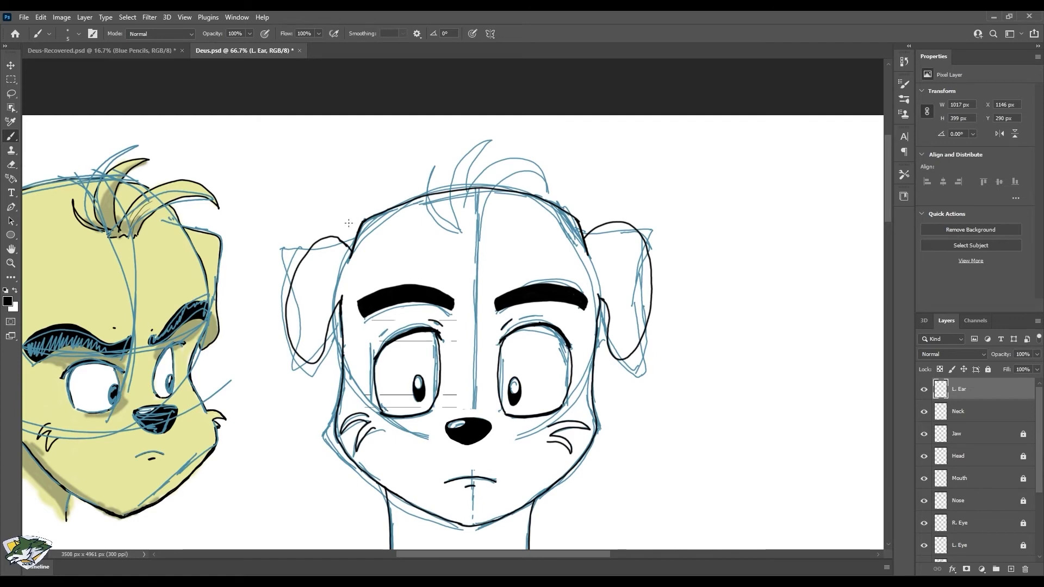
- Cut the left-hand ear from the L. Ear layer, paste it in place on a new layer named R. Ear, and lock both ear layers
click(989, 369)
key(m)
drag(275, 205, 352, 377)
key(Delete)
key(ctrl+d)
click(1008, 563)
double_click(961, 390)
text(R. Ear)
key(Return)
click(40, 17)
click(216, 125)
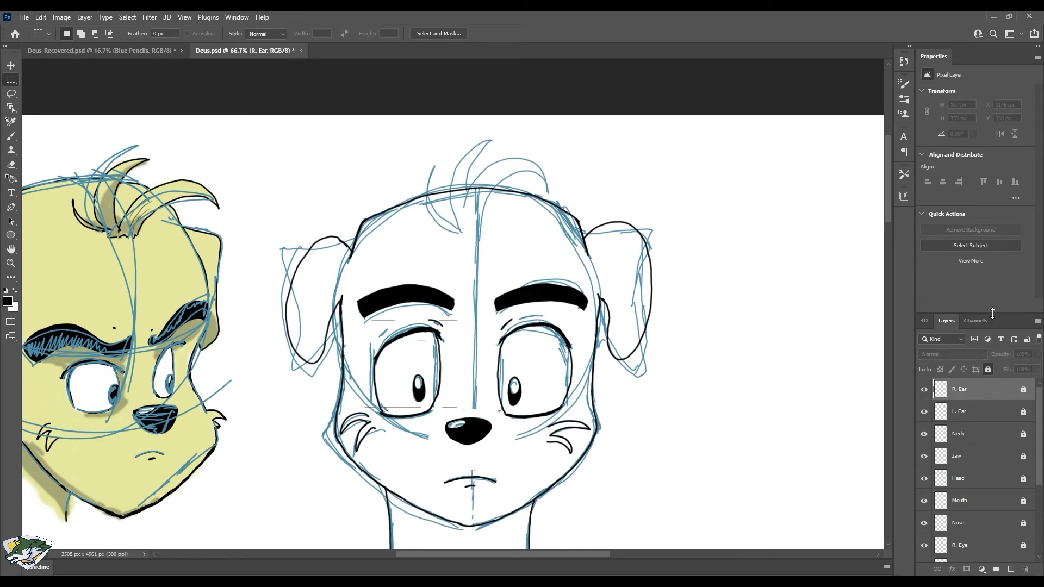
click(989, 369)
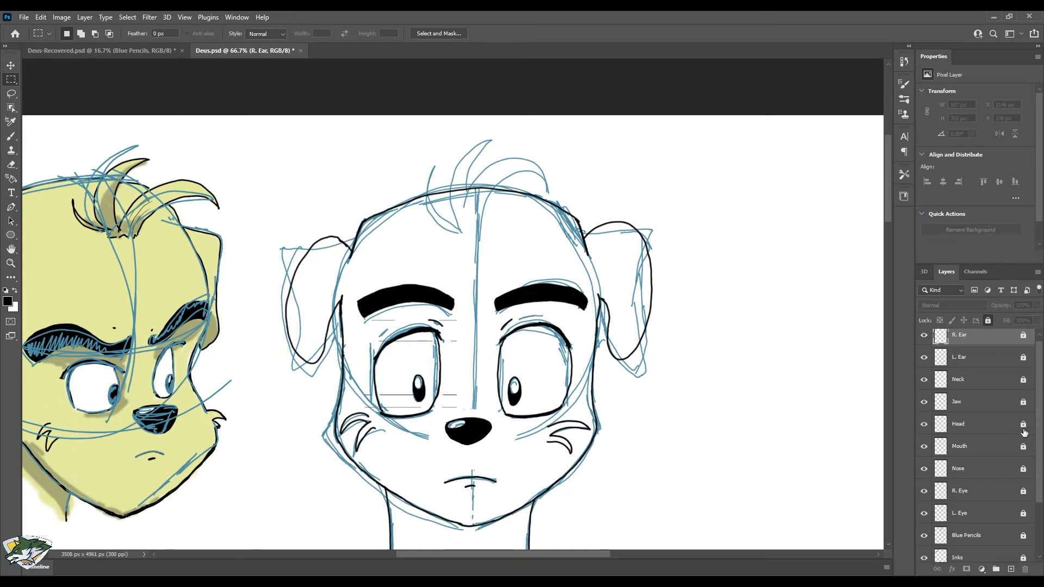
- Hide the Blue Pencils sketch and add new layers above R. Ear, naming one Hair 01 and deleting the surplus layer
click(924, 535)
click(1011, 569)
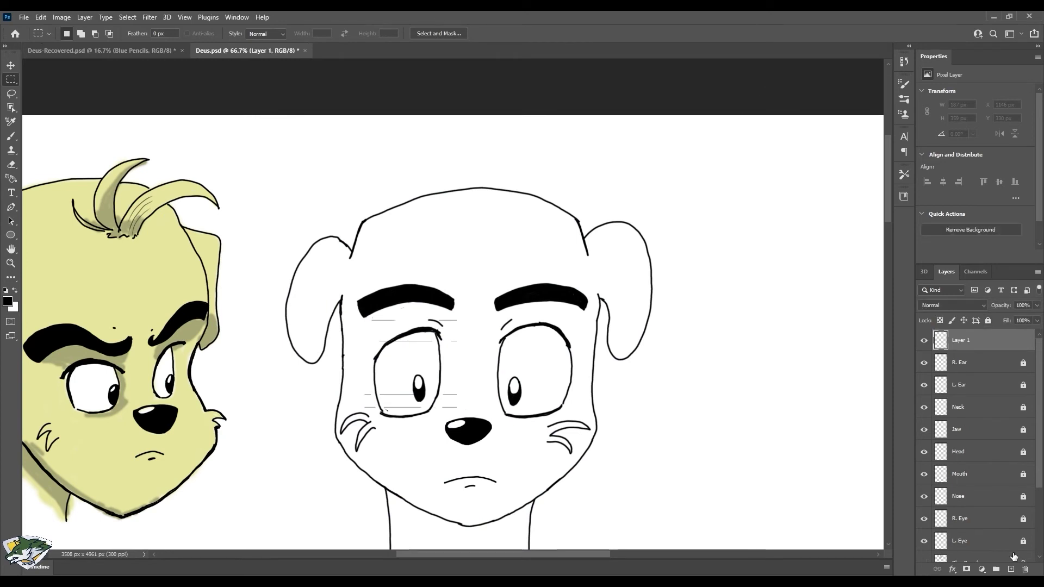
click(1011, 569)
click(1011, 569)
double_click(961, 385)
text(H)
key(Return)
double_click(962, 363)
click(1015, 364)
key(Delete)
- Rename the topmost layer as Colour 01
double_click(956, 340)
text(Colour 01)
key(Return)
- Ink the curved hair tufts on top of the front-view head on the Hair 01 layer
click(1004, 364)
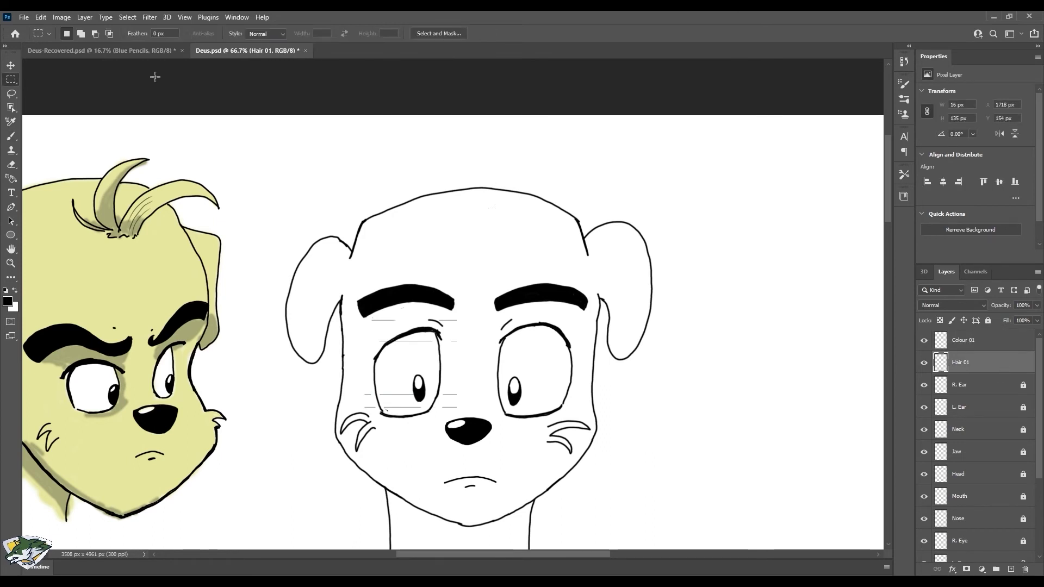
key(b)
drag(486, 143, 466, 204)
drag(435, 173, 469, 210)
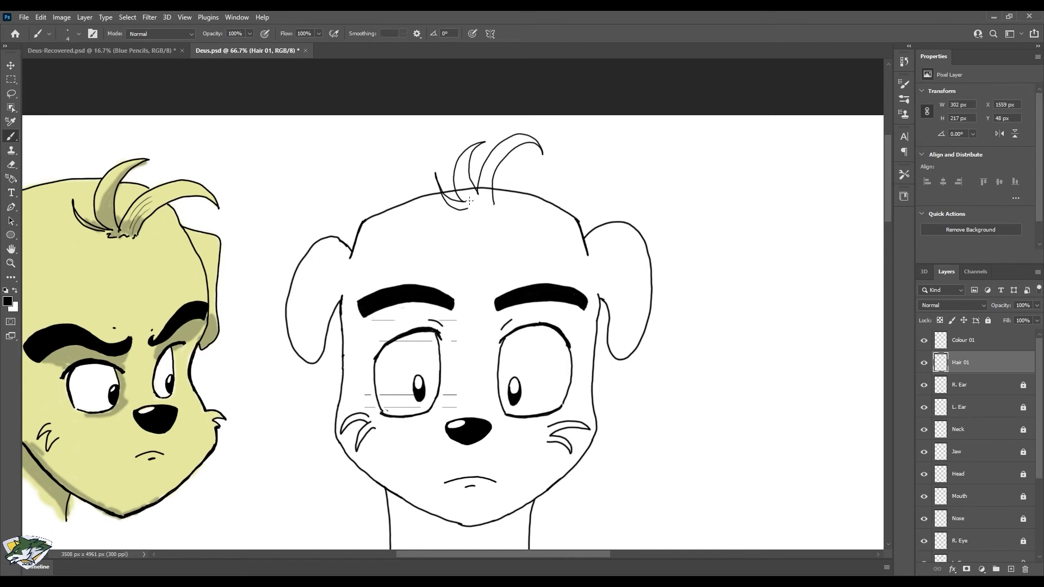
- Lock Hair 01, group the inked layers from Hair 01 down to L. Eye, and place Colour 01 beneath the group
click(984, 343)
scroll(991, 364, down, 3)
shift+click(1005, 501)
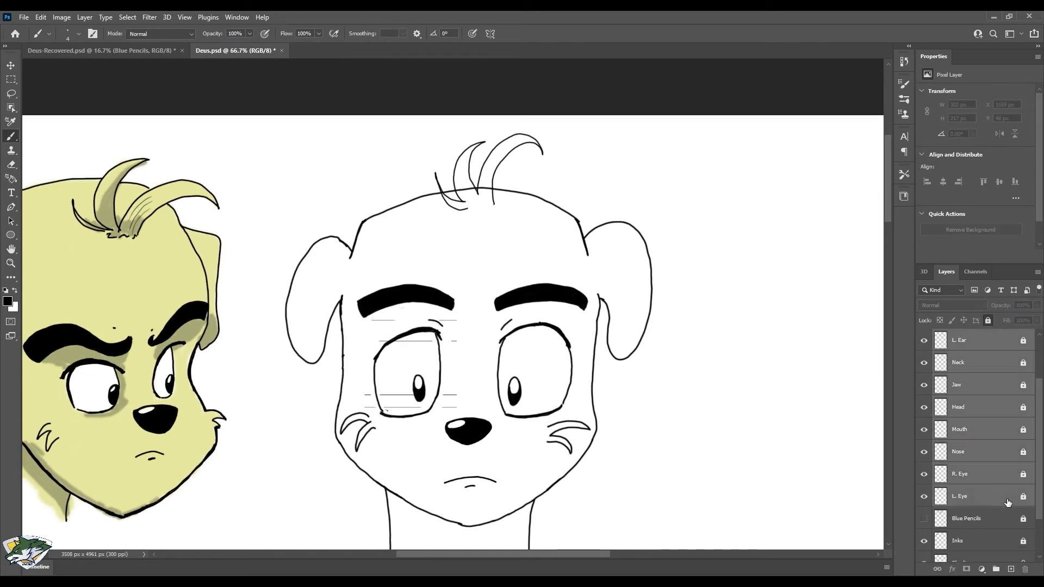
scroll(972, 456, up, 2)
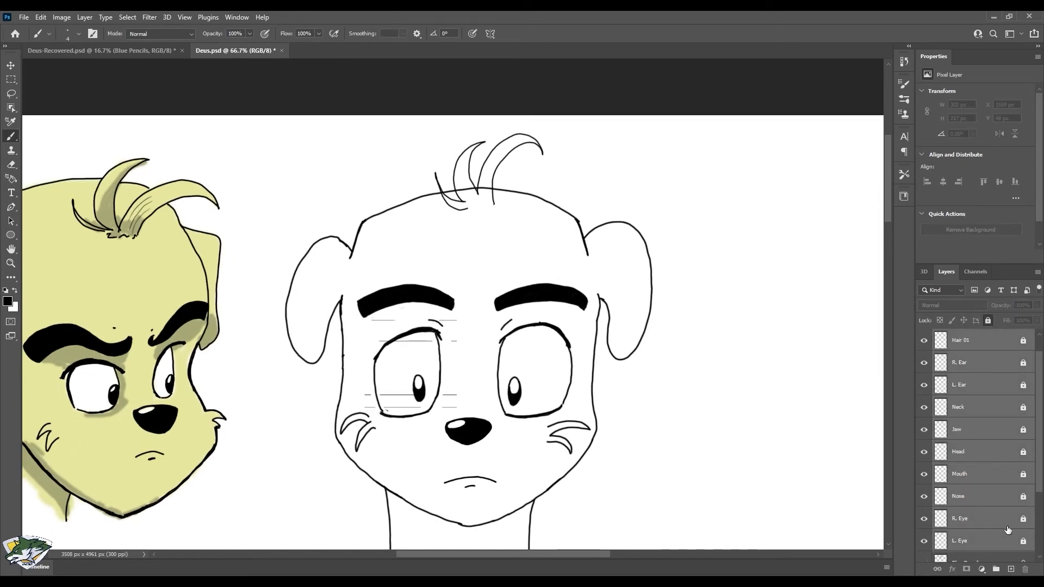
click(996, 569)
drag(973, 341, 972, 362)
- Sample the reference's yellow fur colour and paint the forehead, hair base and right-hand side of the face on Colour 01
click(8, 301)
click(26, 296)
key(b)
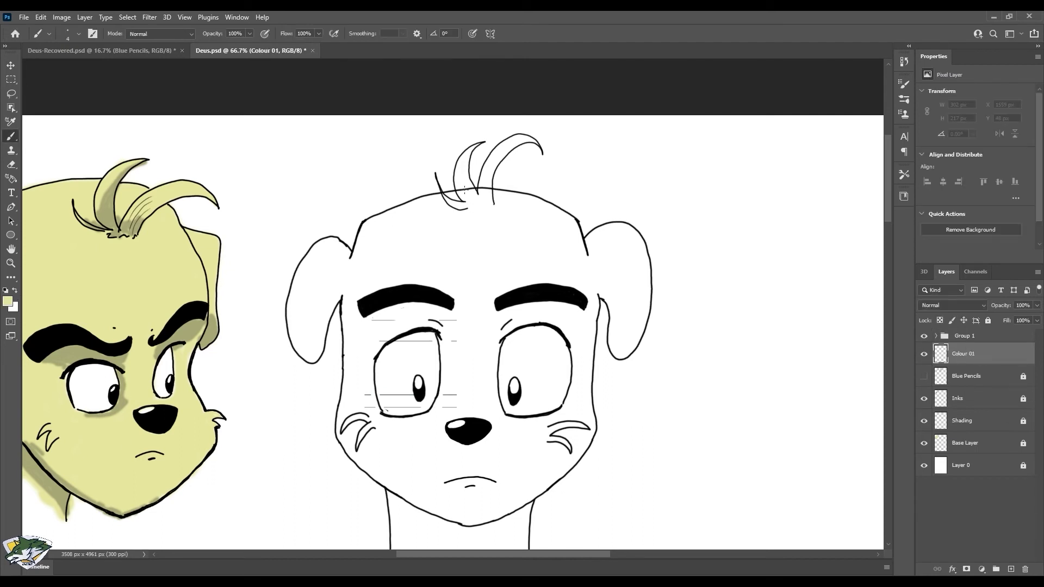
mouse_move(372, 232)
mouse_down()
mouse_move(377, 284)
mouse_move(490, 292)
mouse_move(363, 272)
mouse_move(363, 242)
mouse_move(387, 216)
mouse_move(462, 194)
mouse_move(475, 146)
mouse_move(455, 187)
mouse_move(489, 204)
mouse_move(375, 230)
mouse_move(387, 245)
mouse_move(430, 200)
mouse_move(457, 262)
mouse_move(422, 264)
mouse_up()
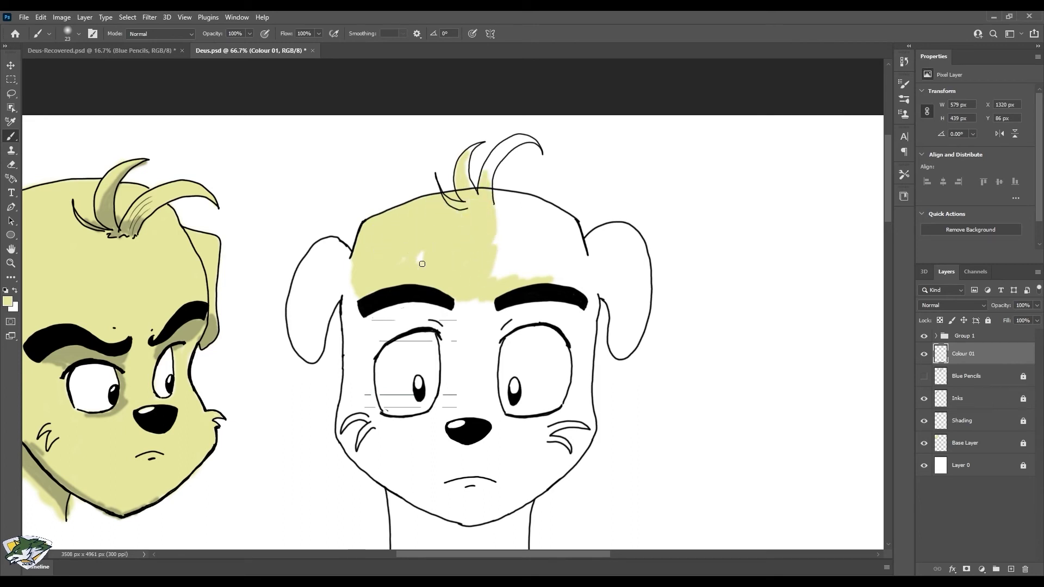
drag(512, 323, 579, 334)
mouse_move(586, 269)
mouse_down()
mouse_move(572, 226)
mouse_move(576, 272)
mouse_move(503, 218)
mouse_move(550, 263)
mouse_move(532, 254)
mouse_up()
mouse_move(578, 348)
mouse_down()
mouse_move(568, 415)
mouse_move(582, 359)
mouse_move(586, 395)
mouse_move(576, 456)
mouse_move(565, 410)
mouse_move(573, 459)
mouse_up()
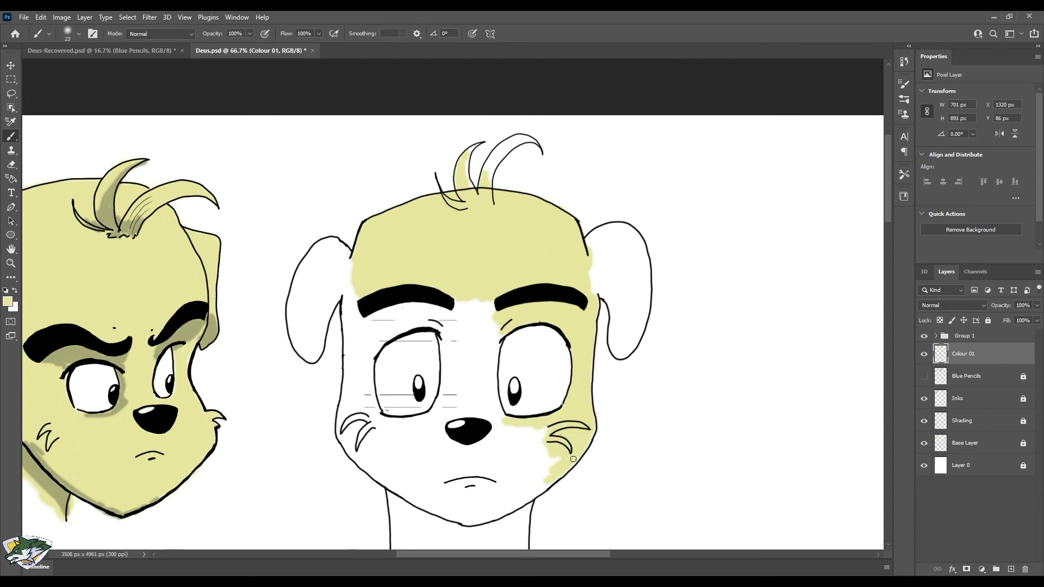
- Paint both ears yellow on Colour 01 and check the drawing by toggling the Layer 0 and Blue Pencils layers
mouse_move(296, 287)
mouse_down()
mouse_move(292, 337)
mouse_move(325, 331)
mouse_move(310, 326)
mouse_move(303, 299)
mouse_move(323, 247)
mouse_move(340, 270)
mouse_up()
mouse_move(587, 231)
mouse_down()
mouse_move(633, 233)
mouse_move(590, 255)
mouse_move(631, 337)
mouse_move(620, 345)
mouse_up()
click(924, 466)
click(924, 465)
click(924, 376)
click(924, 376)
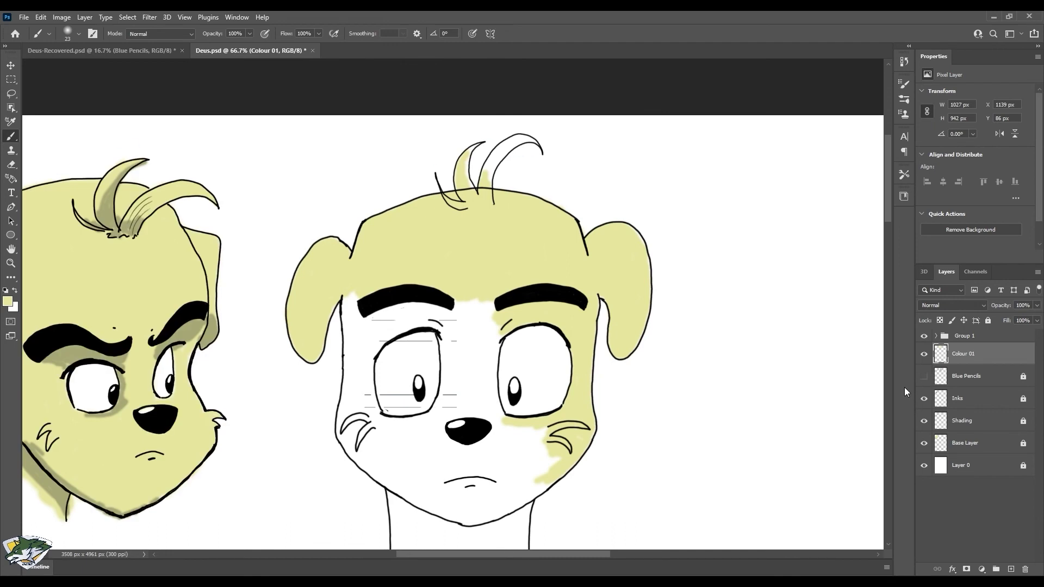
click(936, 336)
click(13, 164)
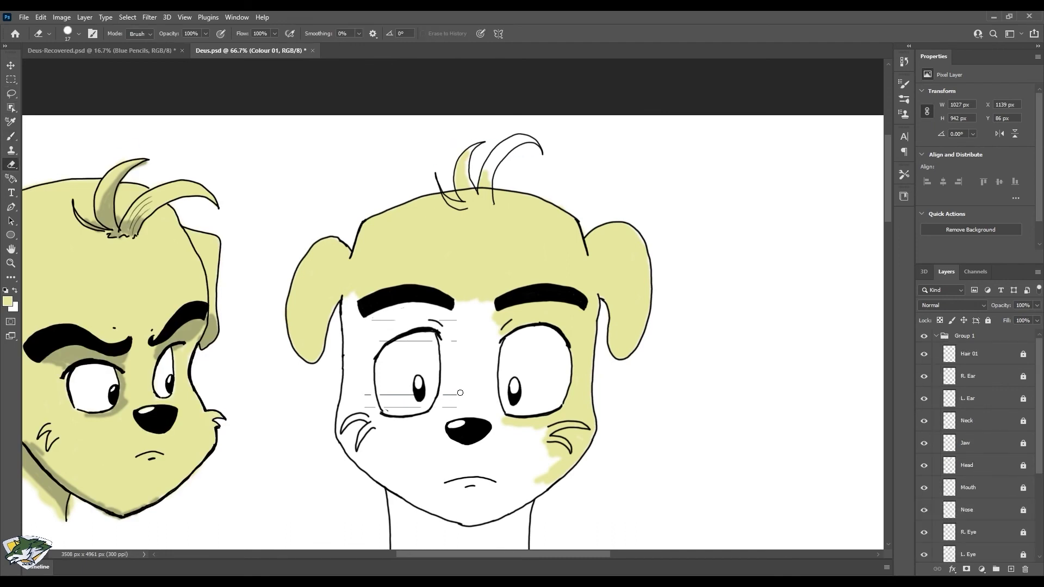
click(936, 335)
- Paint the muzzle, the area between the eyes and the fur around the left-hand eye yellow on Colour 01
key(b)
mouse_move(458, 306)
mouse_down()
mouse_move(459, 342)
mouse_move(492, 364)
mouse_move(489, 446)
mouse_move(474, 445)
mouse_move(481, 323)
mouse_move(475, 352)
mouse_move(498, 479)
mouse_move(546, 476)
mouse_up()
click(924, 337)
click(924, 336)
mouse_move(347, 297)
mouse_down()
mouse_move(342, 438)
mouse_move(362, 296)
mouse_move(420, 291)
mouse_move(443, 347)
mouse_up()
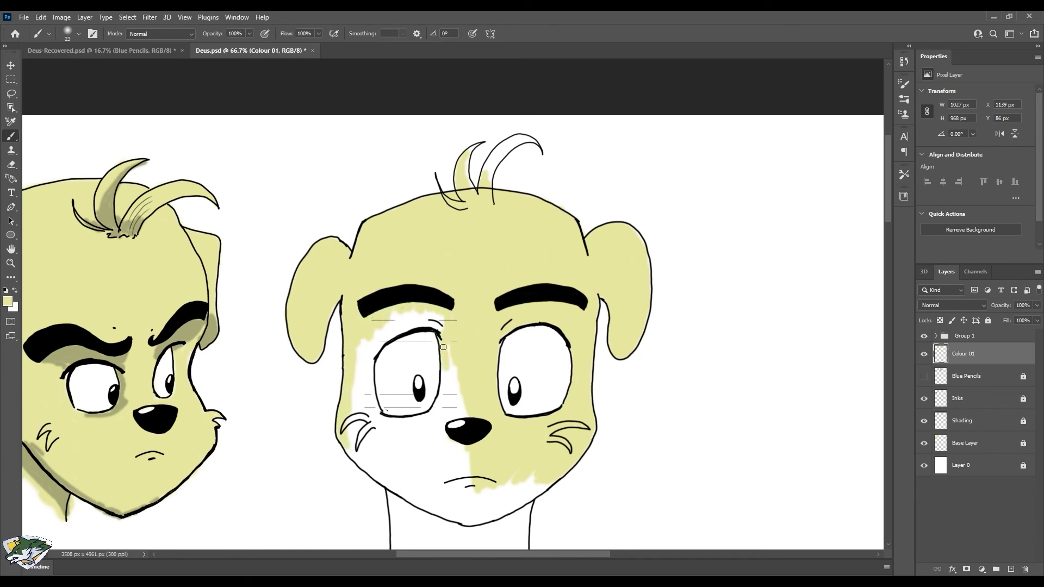
mouse_move(377, 334)
mouse_down()
mouse_move(443, 316)
mouse_move(364, 348)
mouse_move(367, 419)
mouse_move(354, 452)
mouse_move(383, 432)
mouse_up()
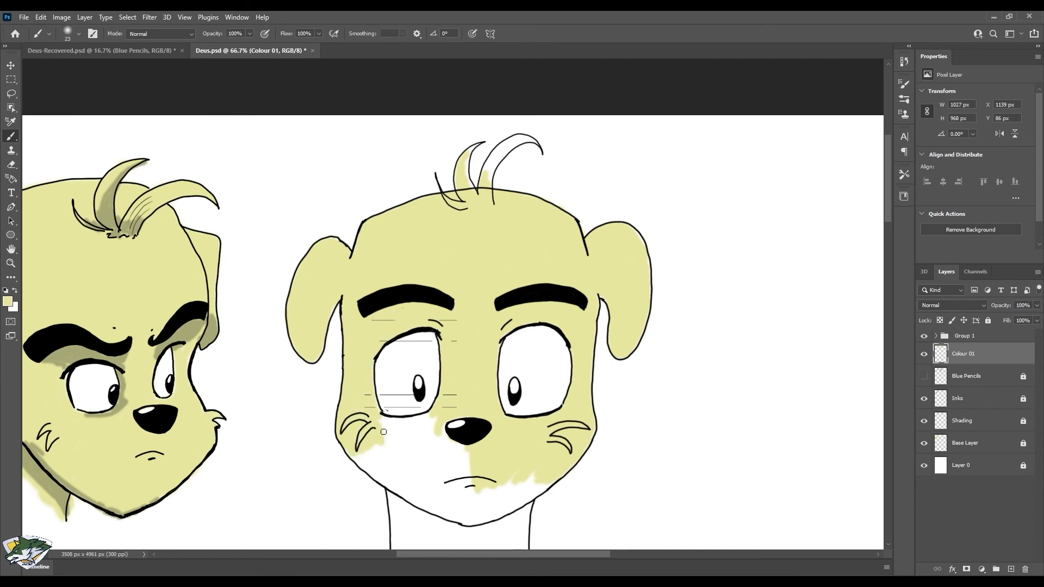
- Fill the remaining lower face, chin and neck with the yellow fur colour on Colour 01
mouse_move(481, 518)
mouse_down()
mouse_move(530, 503)
mouse_move(439, 430)
mouse_move(416, 421)
mouse_move(438, 449)
mouse_move(362, 473)
mouse_move(406, 499)
mouse_move(414, 457)
mouse_move(441, 503)
mouse_move(519, 498)
mouse_up()
scroll(888, 221, down, 2)
mouse_move(403, 322)
mouse_down()
mouse_move(460, 348)
mouse_move(518, 332)
mouse_move(528, 372)
mouse_move(519, 386)
mouse_move(466, 377)
mouse_move(401, 341)
mouse_move(396, 384)
mouse_move(409, 403)
mouse_up()
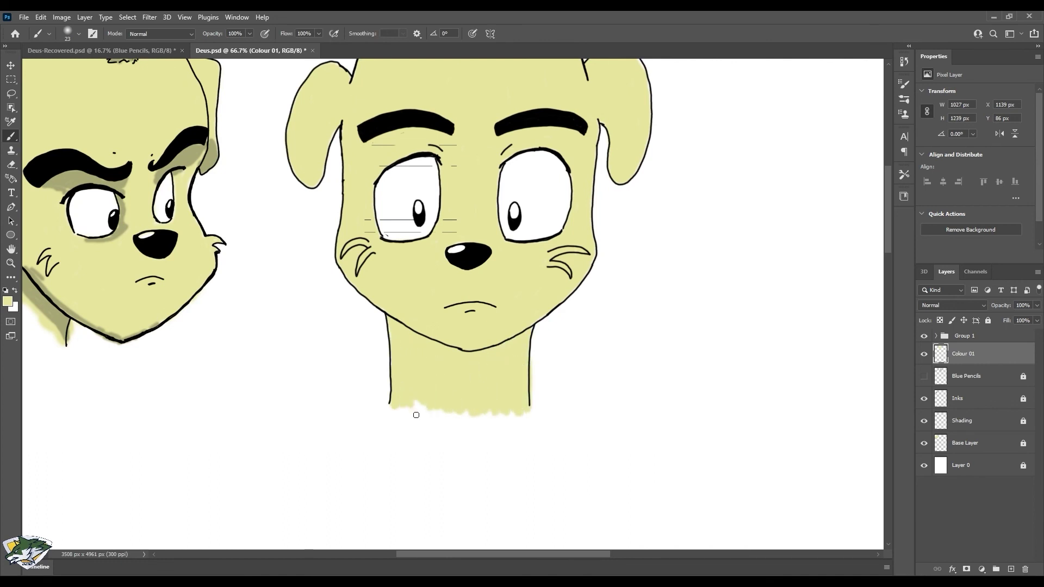
- Try painting the jaw's shadow across the neck directly on the Colour 01 layer
alt+click(26, 291)
mouse_move(392, 327)
mouse_down()
mouse_move(424, 353)
mouse_move(528, 330)
mouse_move(480, 370)
mouse_up()
drag(390, 320, 470, 360)
key(ctrl+z)
key(ctrl+z)
- Lock Colour 01, add a new layer above it, and paint the neck shadow below the jaw with the reference's shading colour
click(989, 320)
click(1011, 569)
alt+click(142, 328)
mouse_move(390, 319)
mouse_down()
mouse_move(421, 347)
mouse_move(482, 370)
mouse_up()
mouse_move(528, 342)
mouse_down()
mouse_move(432, 337)
mouse_move(477, 362)
mouse_move(519, 343)
mouse_up()
- Shade beneath the cheek tufts, inside both ears and along the sides of the head
drag(554, 260, 584, 255)
drag(338, 122, 319, 185)
drag(342, 121, 344, 208)
drag(596, 120, 616, 184)
drag(597, 123, 596, 189)
- Shade the areas between the eyebrows and the eyes on the new shading layer
drag(501, 140, 507, 149)
mouse_move(583, 137)
mouse_down()
mouse_move(517, 137)
mouse_move(567, 159)
mouse_move(575, 134)
mouse_up()
mouse_move(377, 172)
mouse_down()
mouse_move(364, 136)
mouse_move(446, 143)
mouse_move(377, 167)
mouse_move(382, 153)
mouse_move(418, 140)
mouse_up()
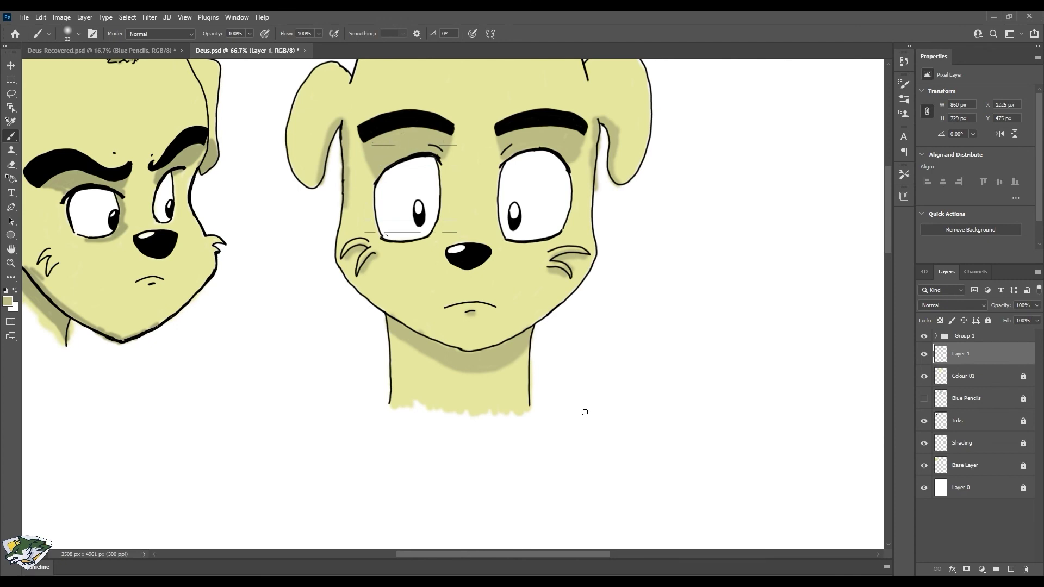
- Add shading to the hair tufts and their base on top of the head
drag(888, 200, 889, 183)
mouse_move(486, 124)
mouse_down()
mouse_move(511, 71)
mouse_move(477, 118)
mouse_move(461, 116)
mouse_up()
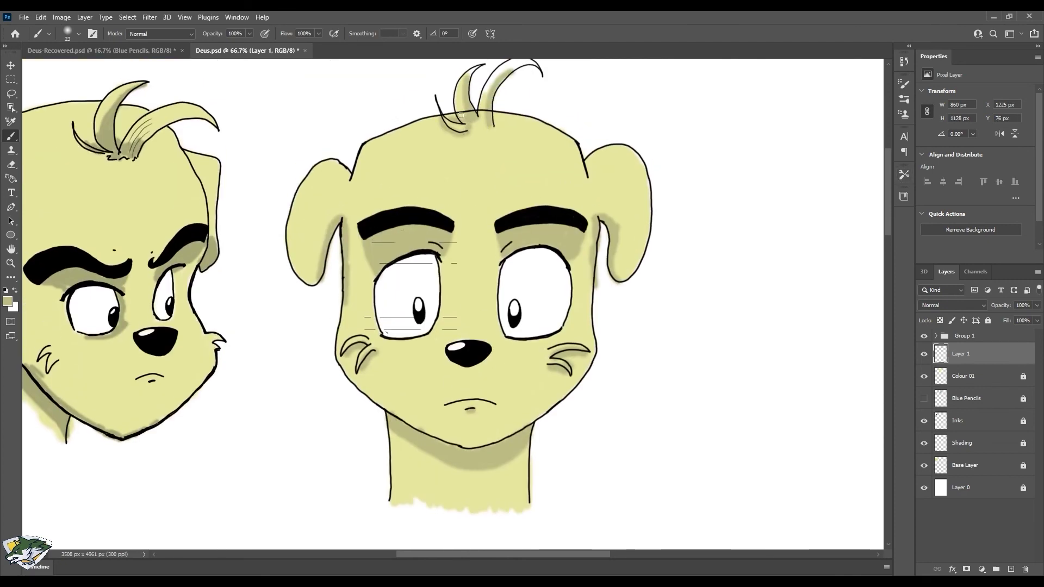
key(ctrl+minus)
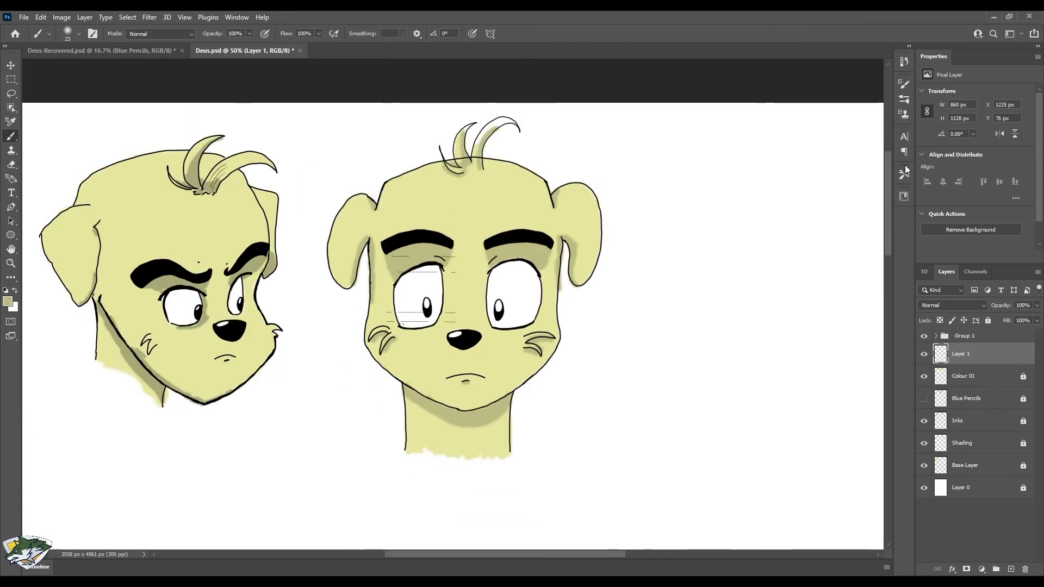